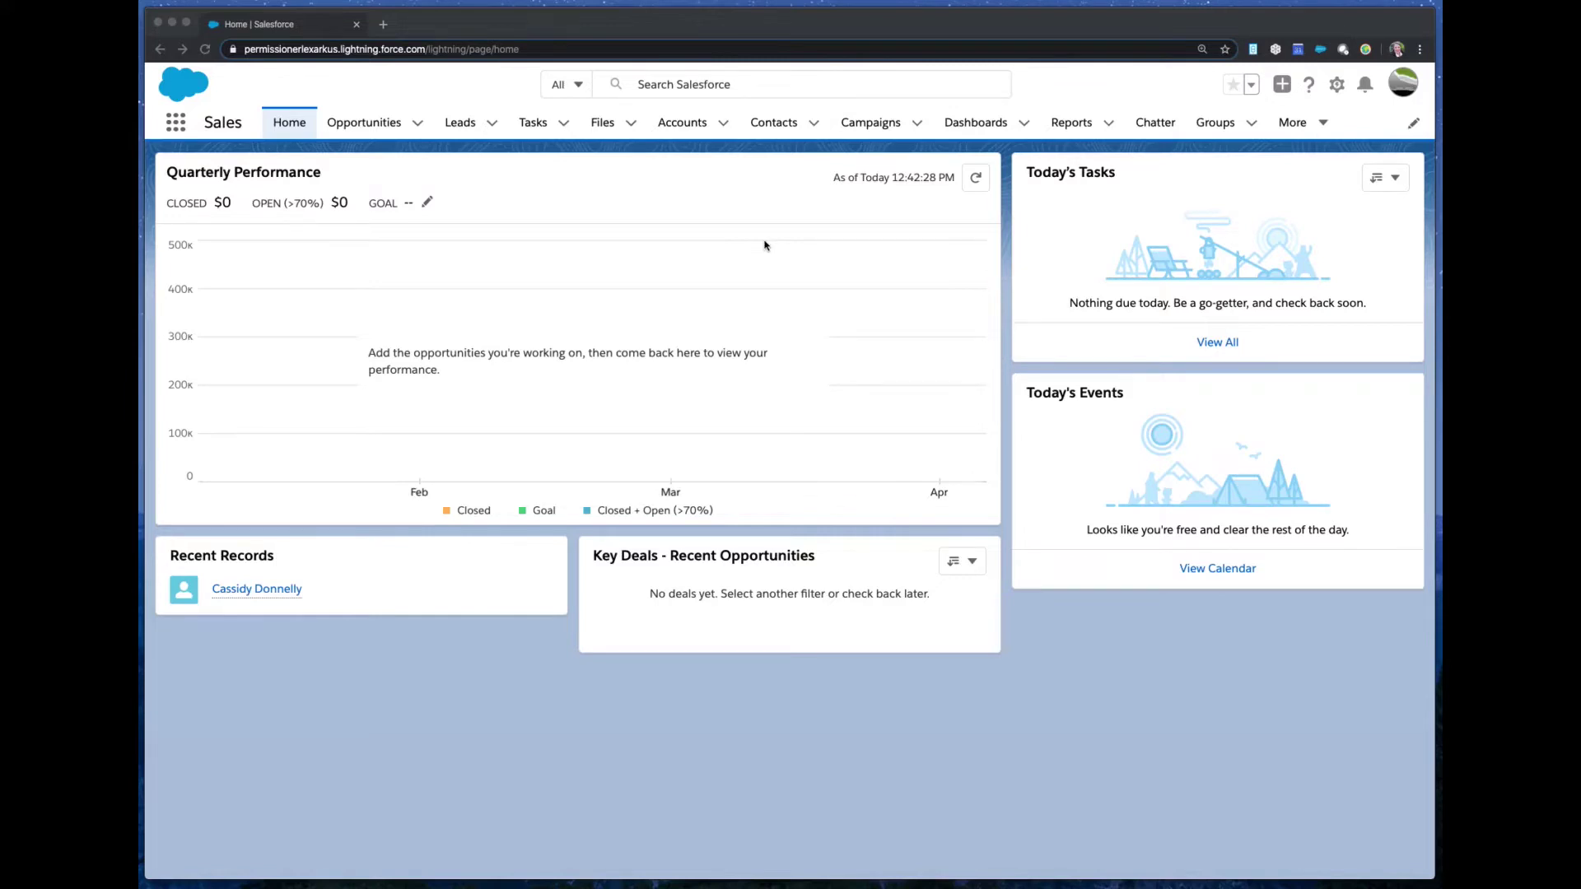
Open The Permissioner Lightning app and go to its The Permissioner page.
left_click(172, 124)
left_click(172, 124)
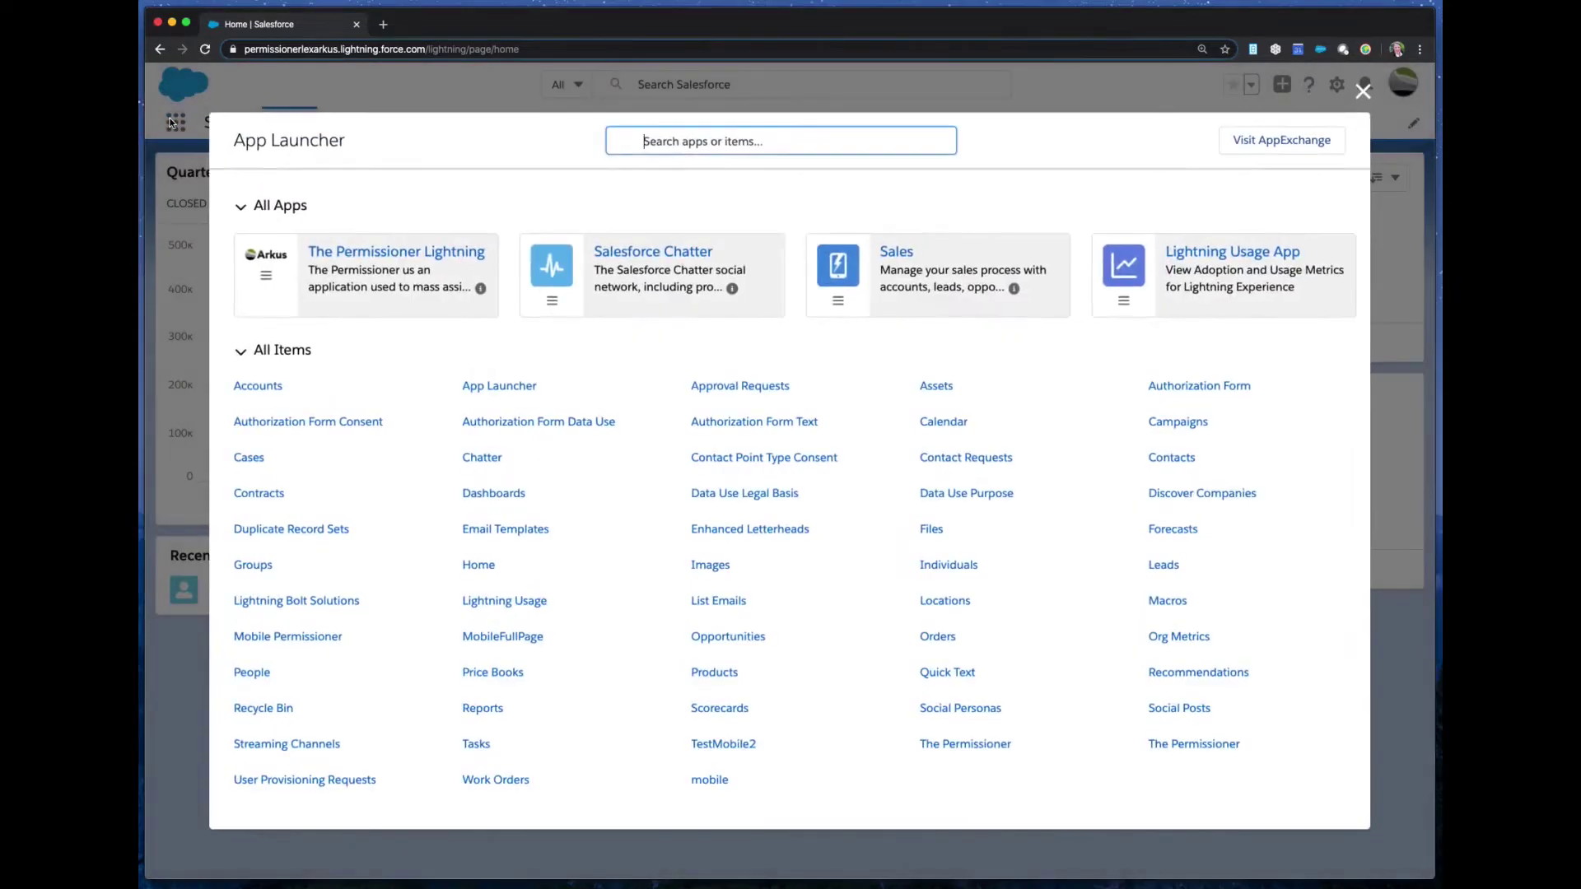
left_click(354, 287)
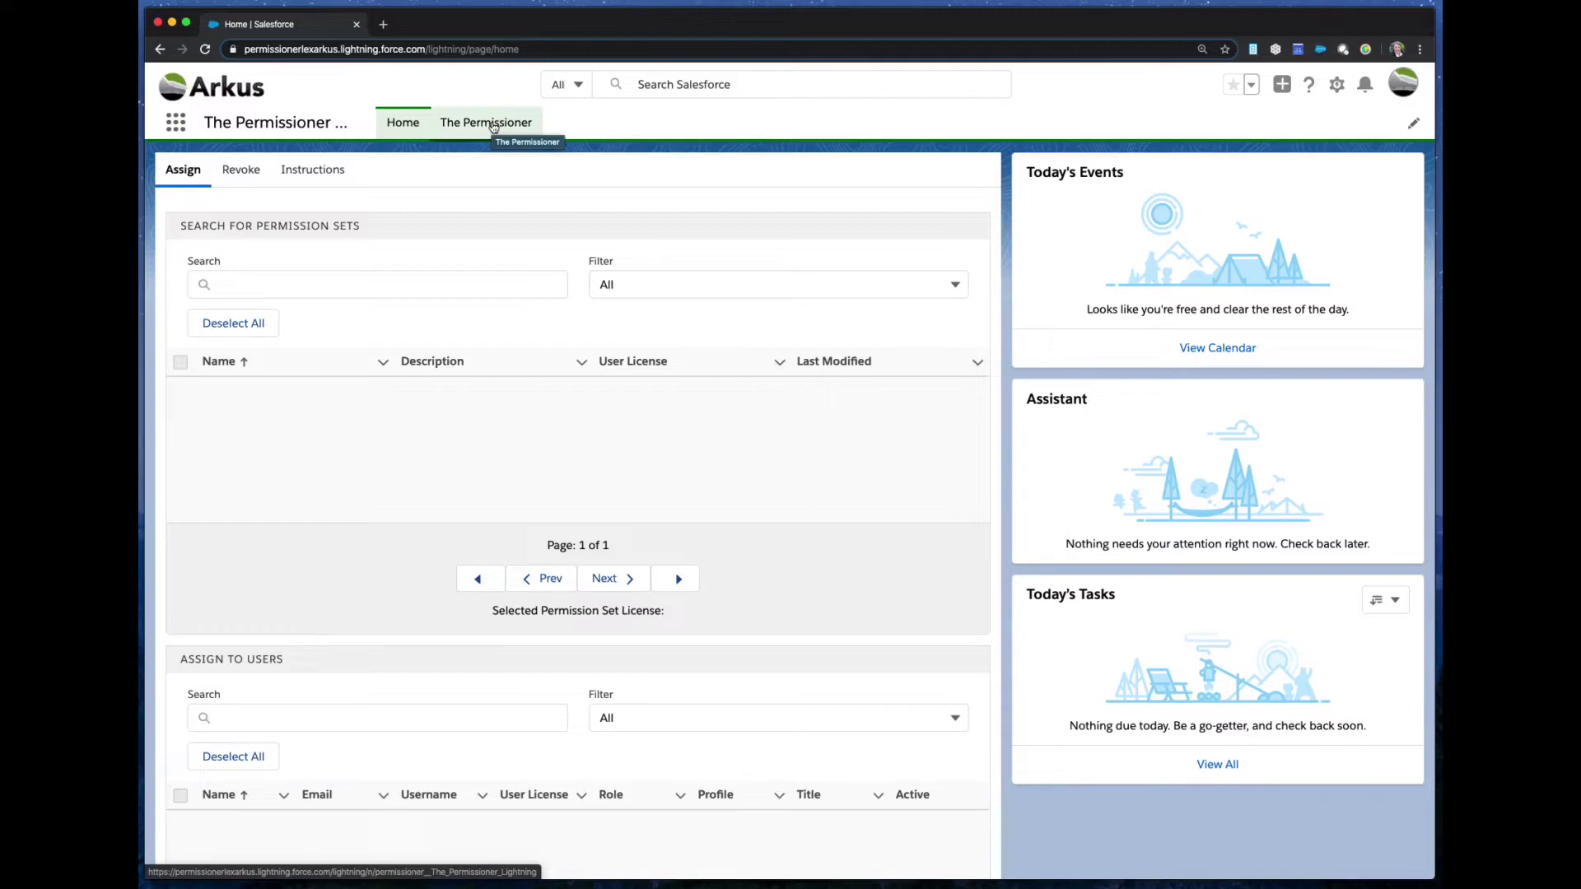
left_click(492, 126)
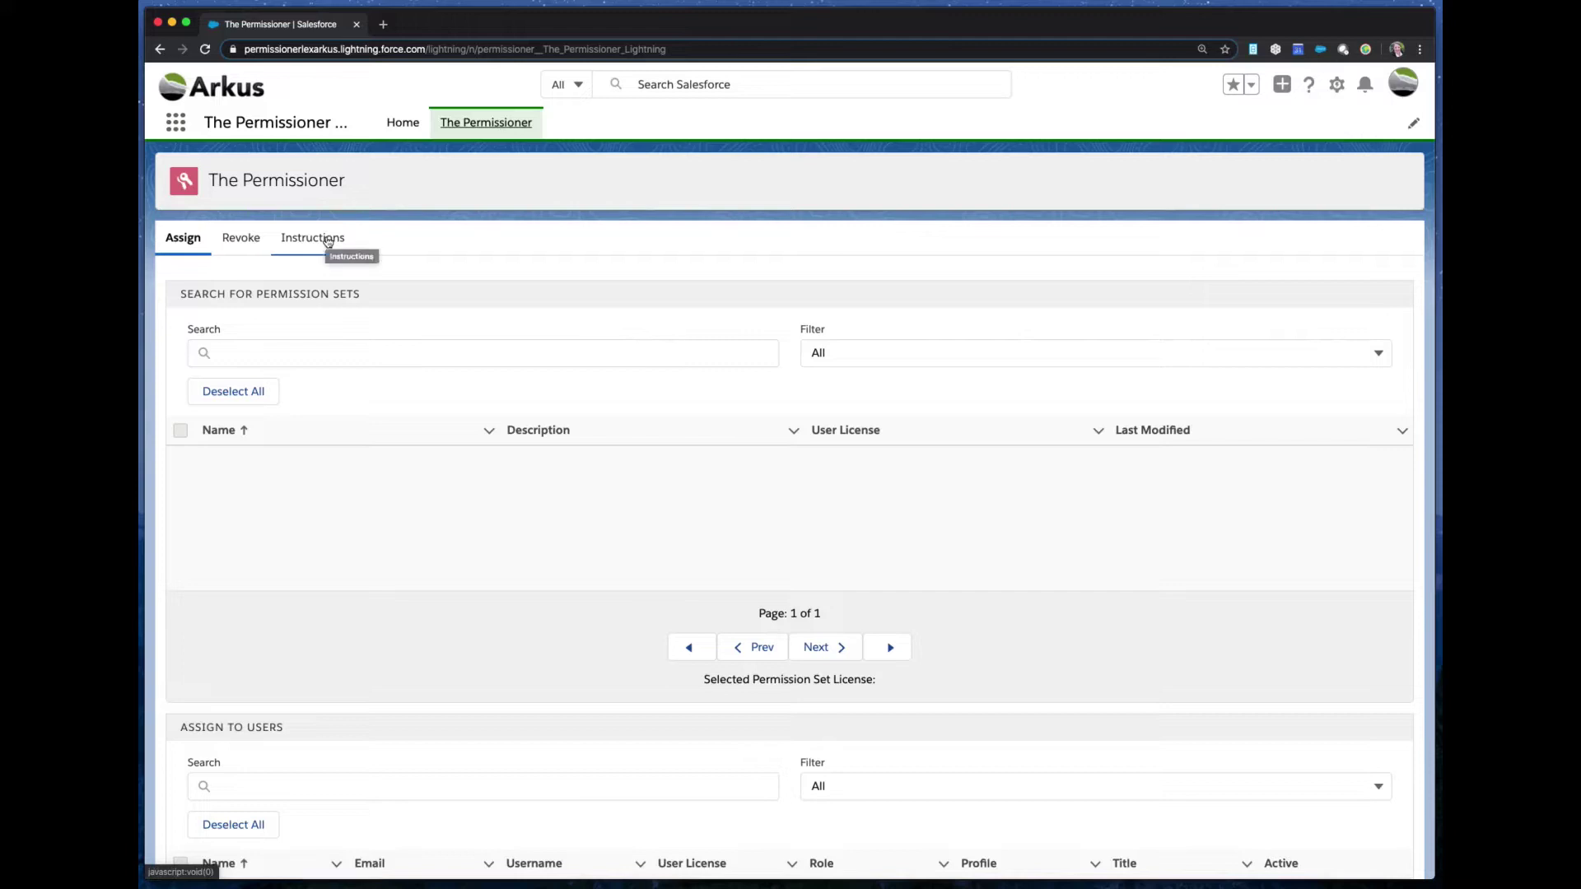
Read the Permissioner usage instructions and look over the layout of the permission set assignment page.
left_click(328, 240)
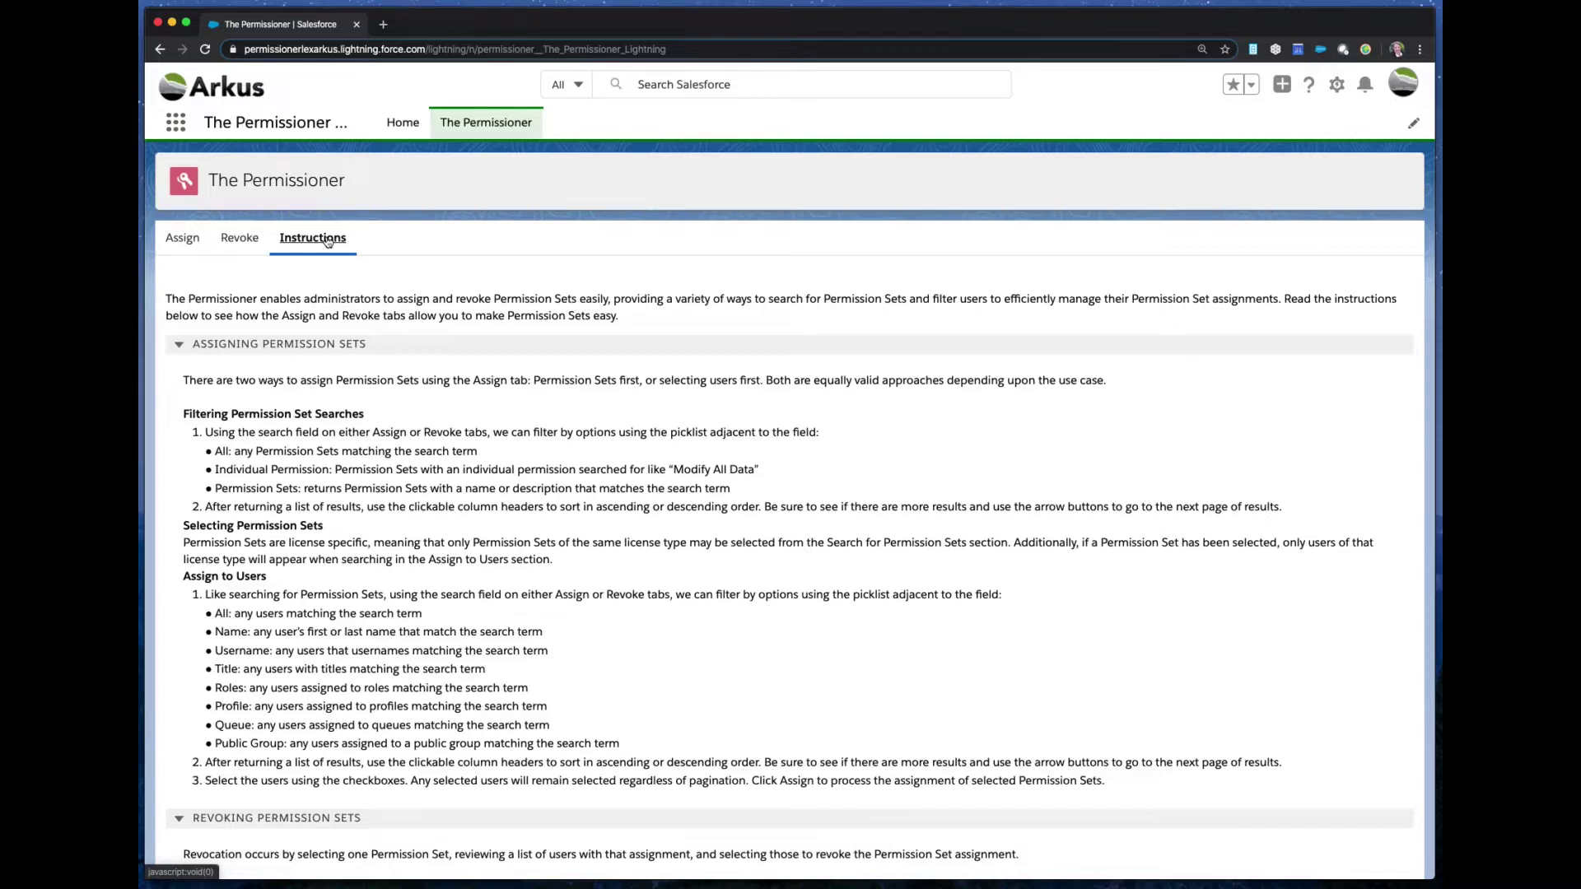
left_click(179, 243)
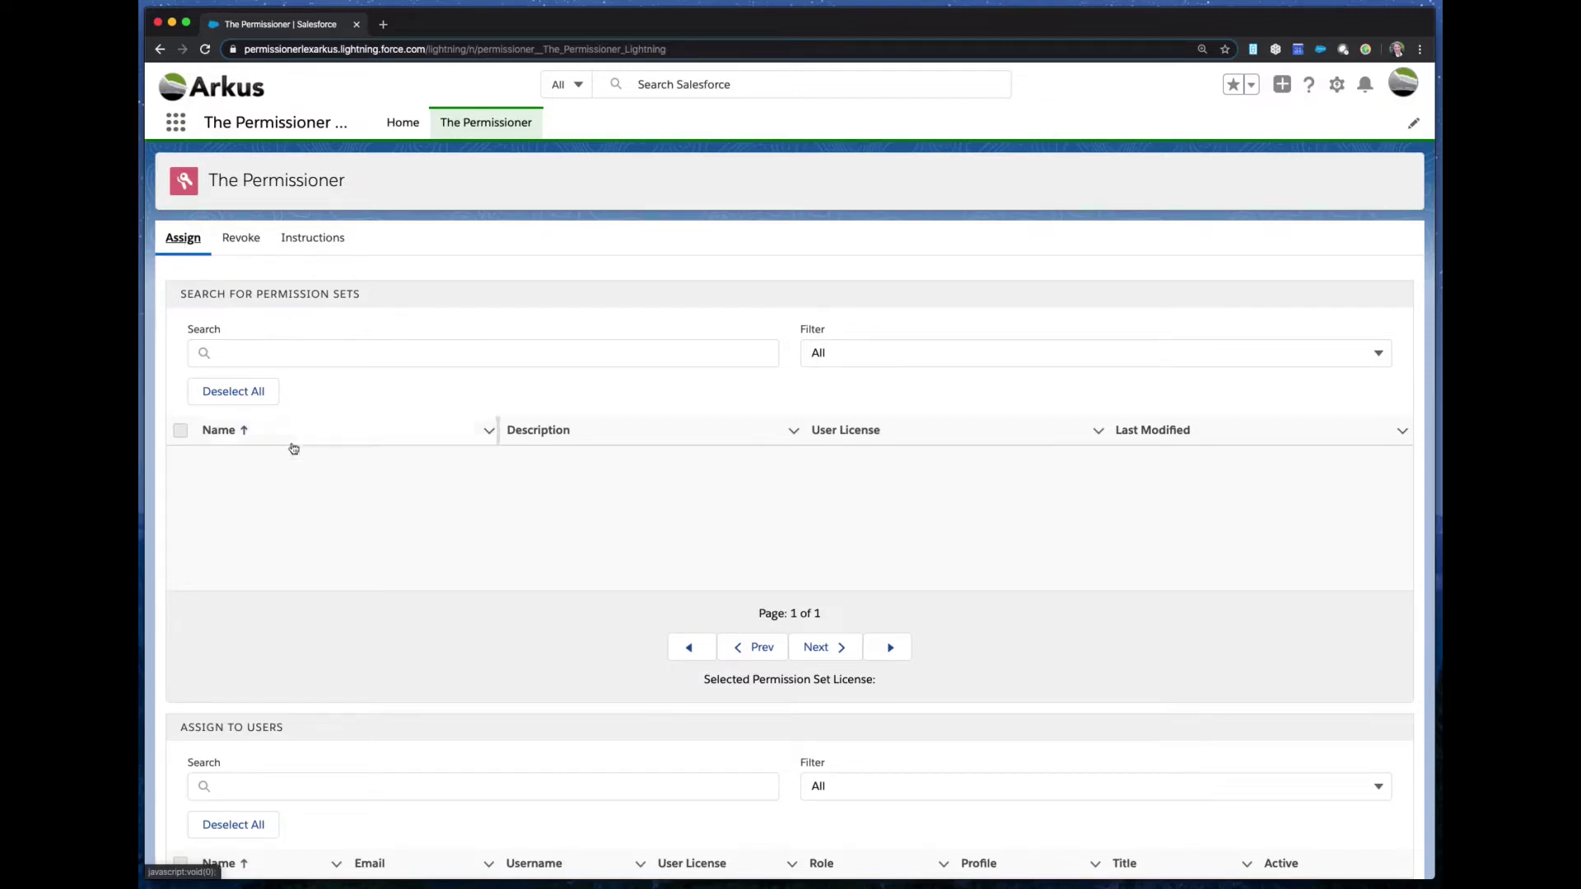
scroll(288, 524, "down", 3)
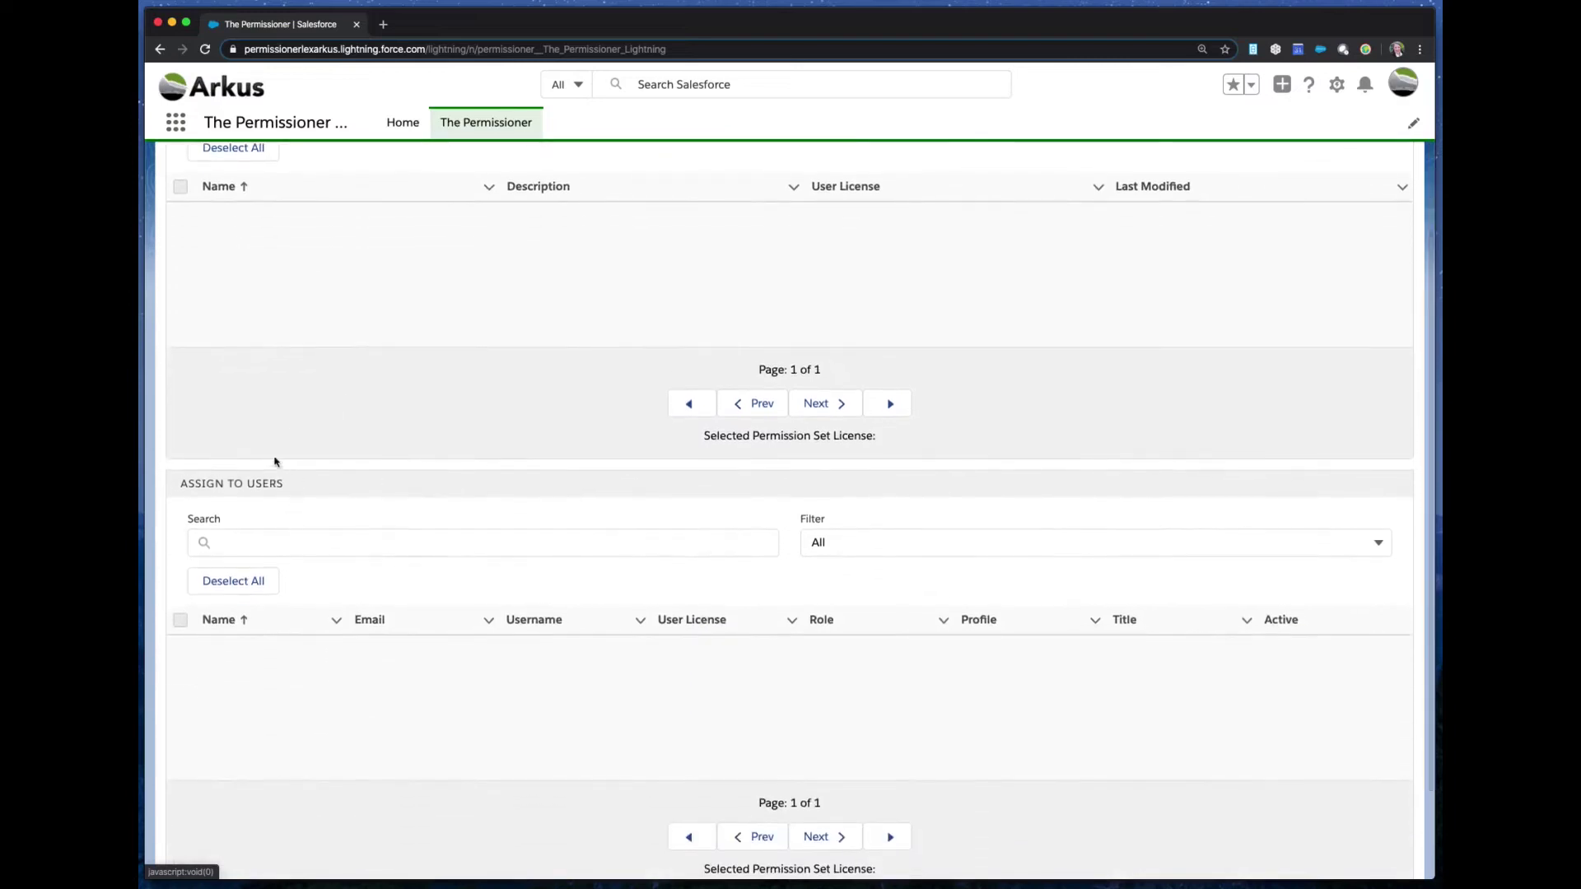
scroll(406, 398, "up", 1)
scroll(406, 398, "up", 3)
Search the assignable permission sets for "contact" and examine the available permission set filter options.
left_click(384, 334)
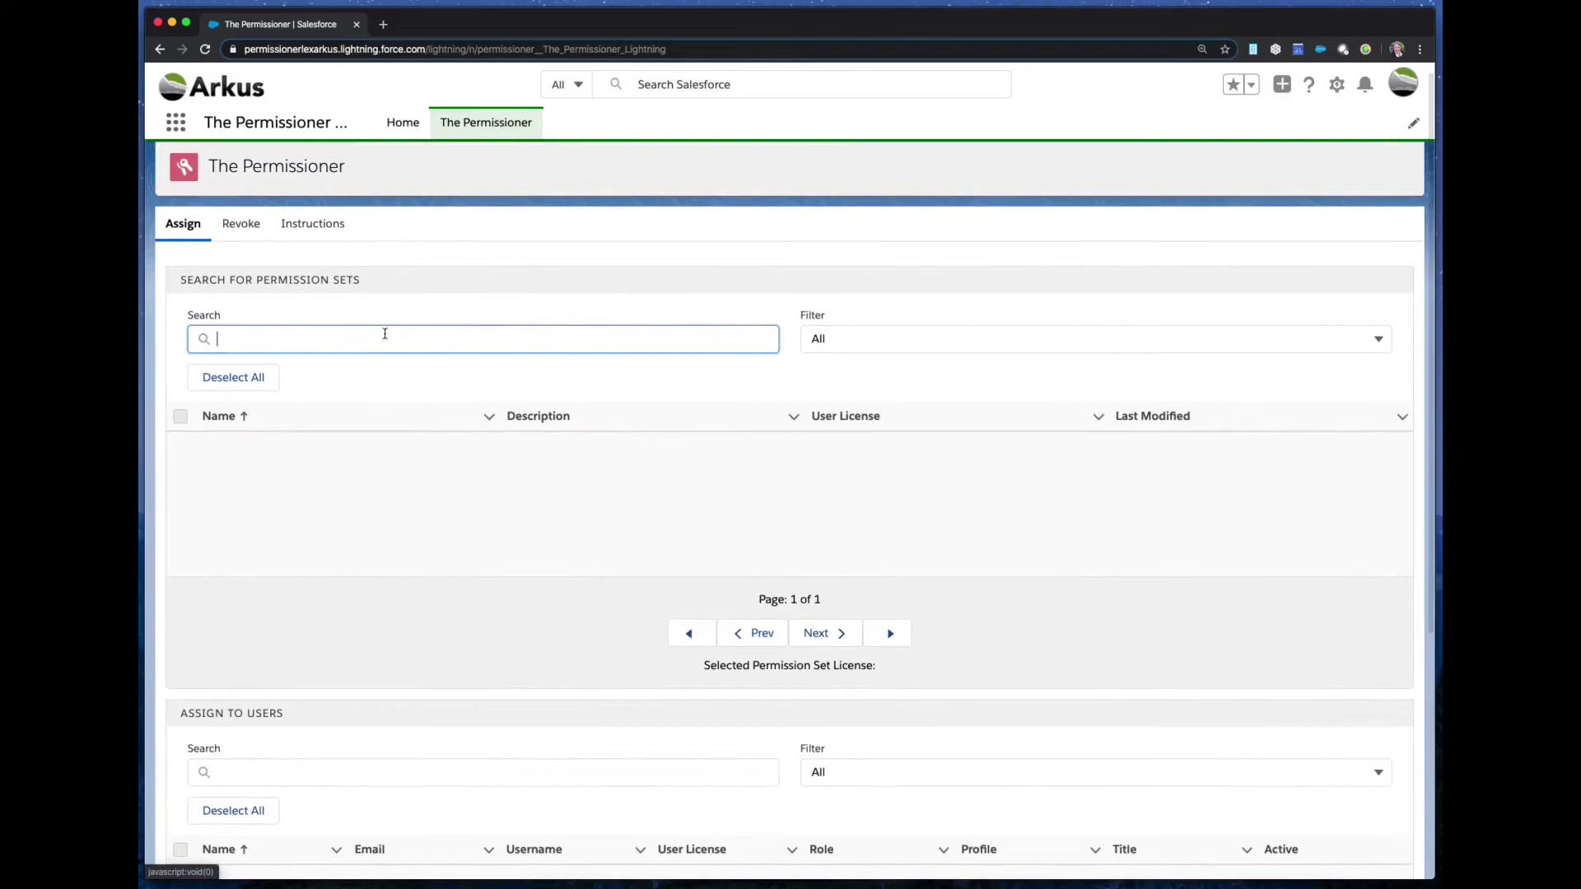
type("c")
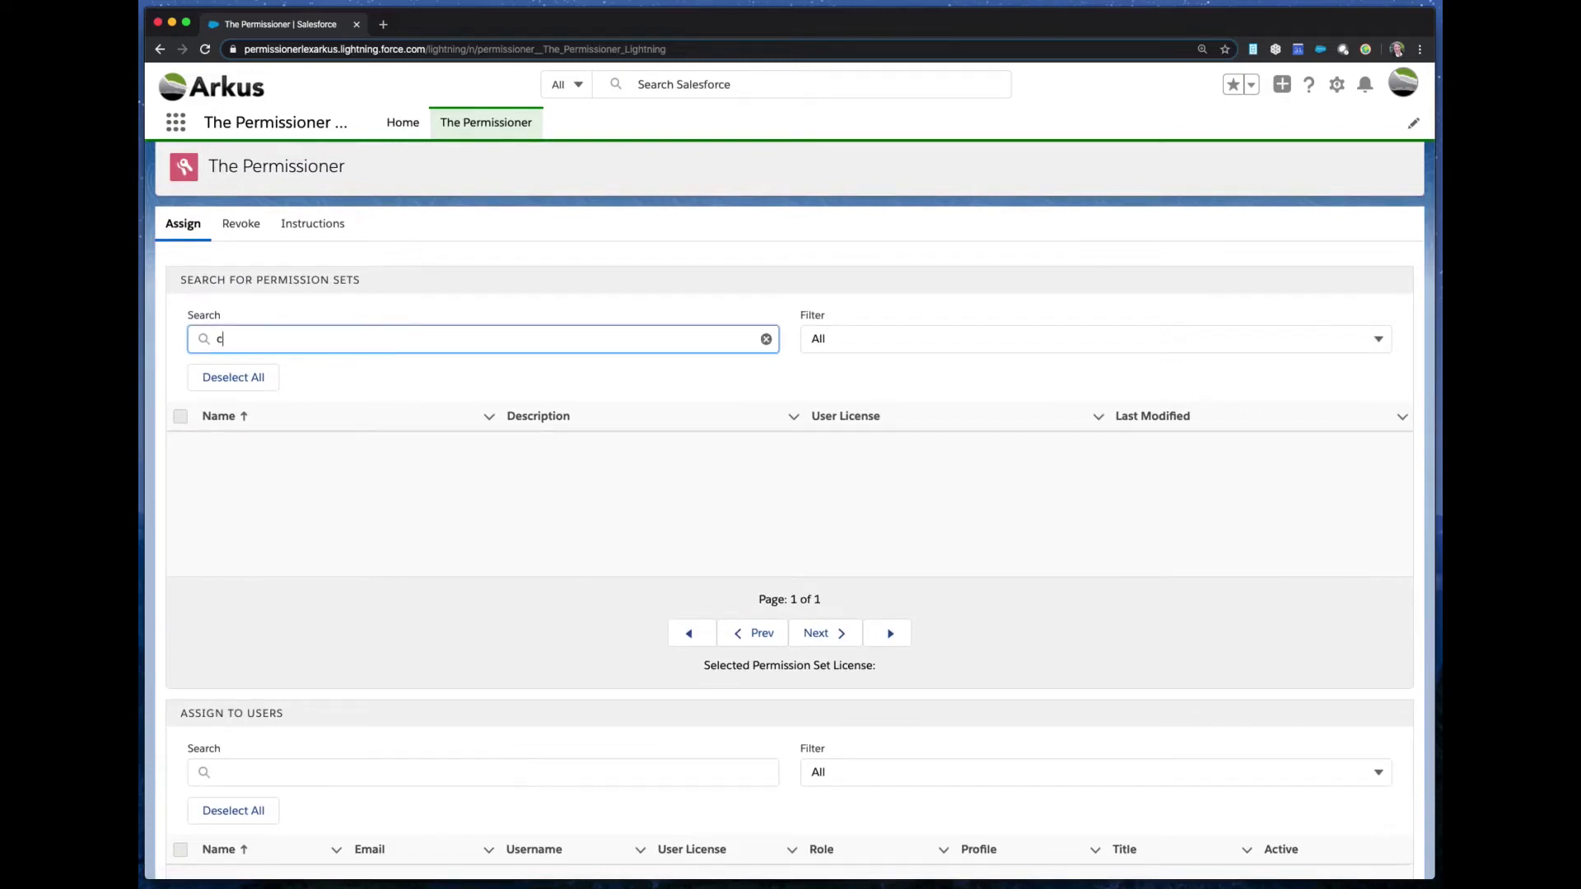
type("ontact")
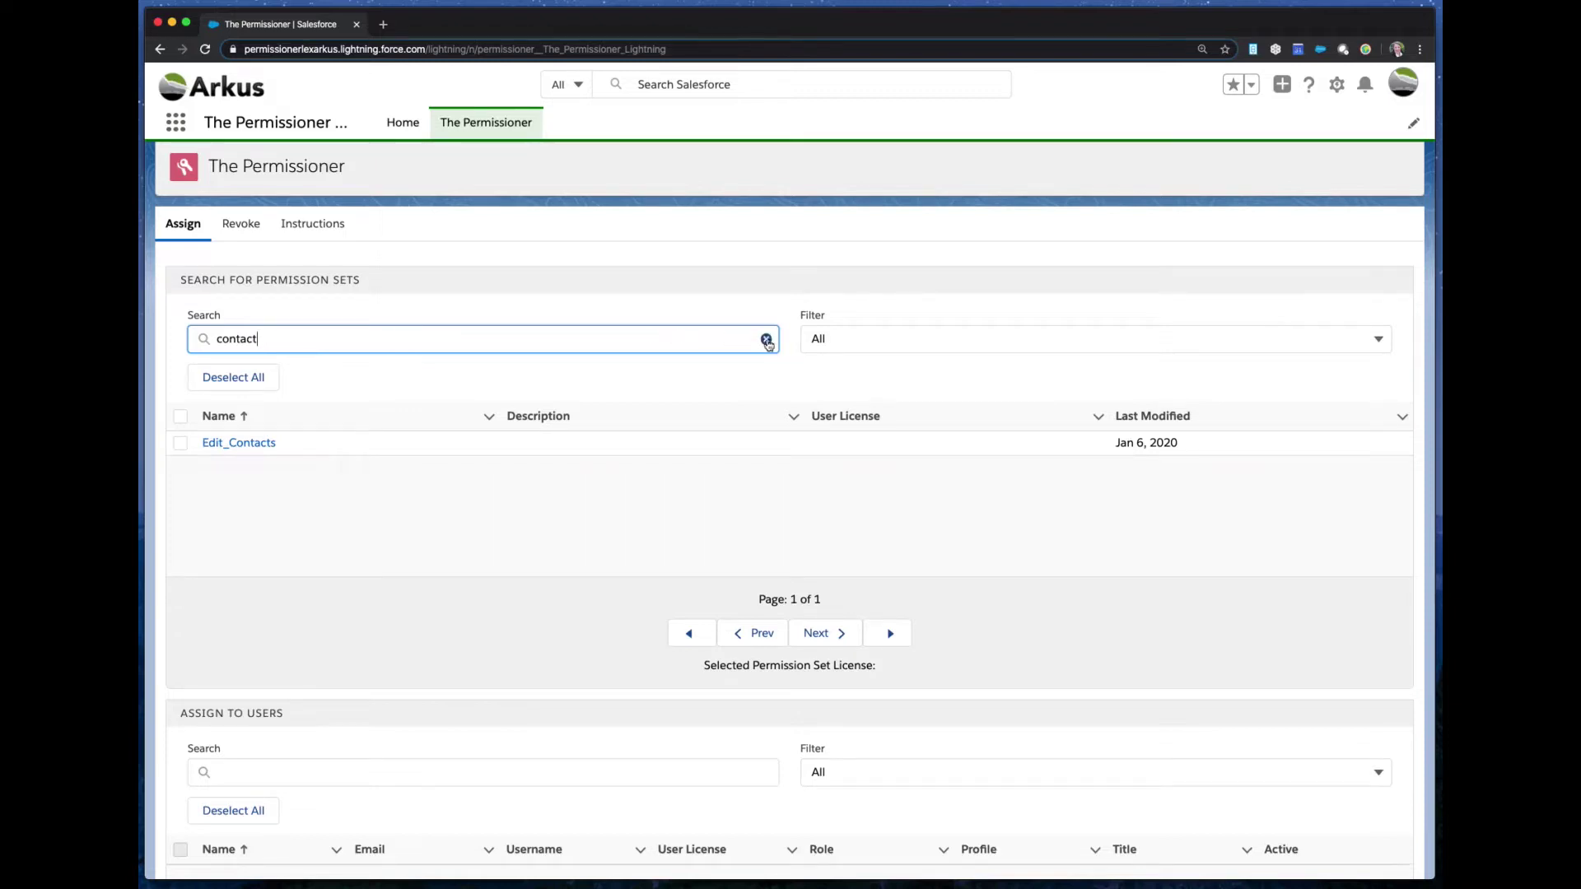
left_click(913, 344)
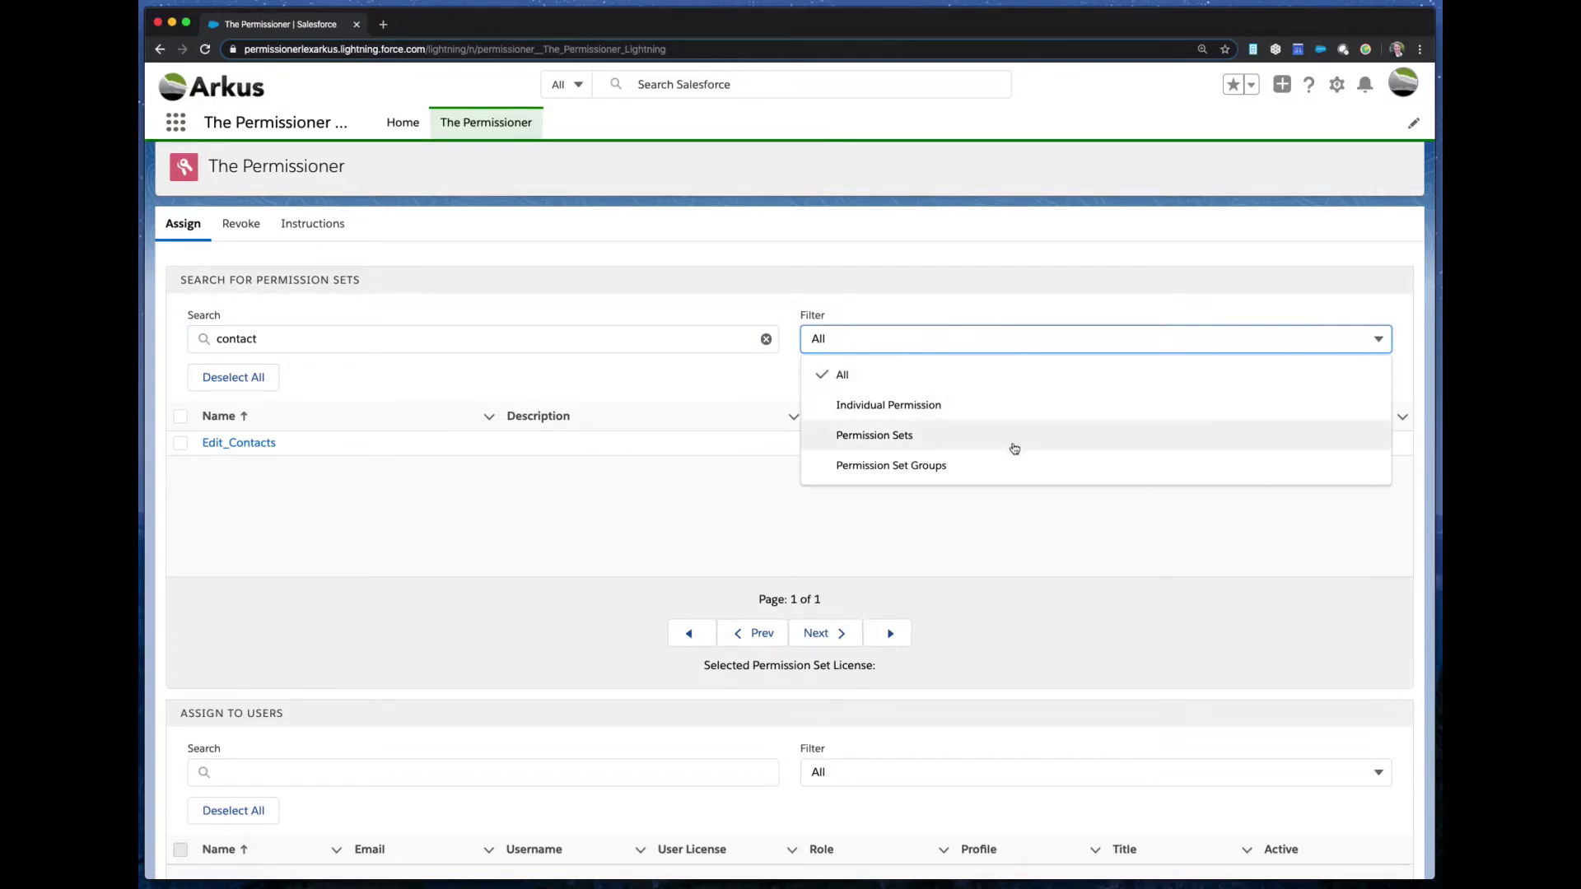
left_click(914, 310)
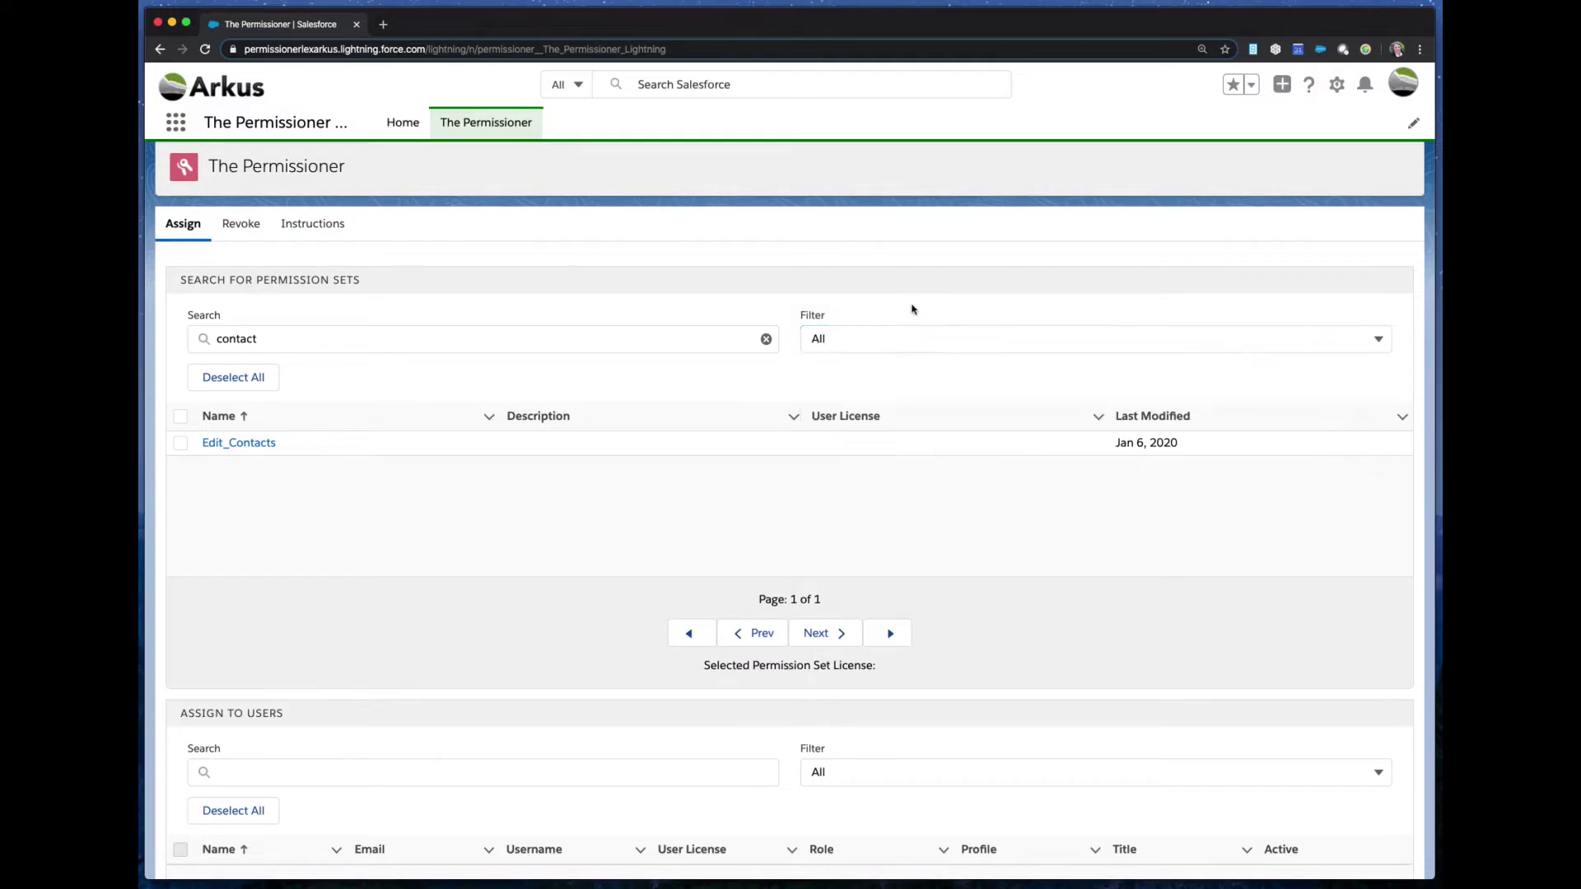
Clear the search term to list all permission sets and select Edit_Contacts for assignment.
left_click(239, 338)
double_click(237, 340)
key("BackSpace")
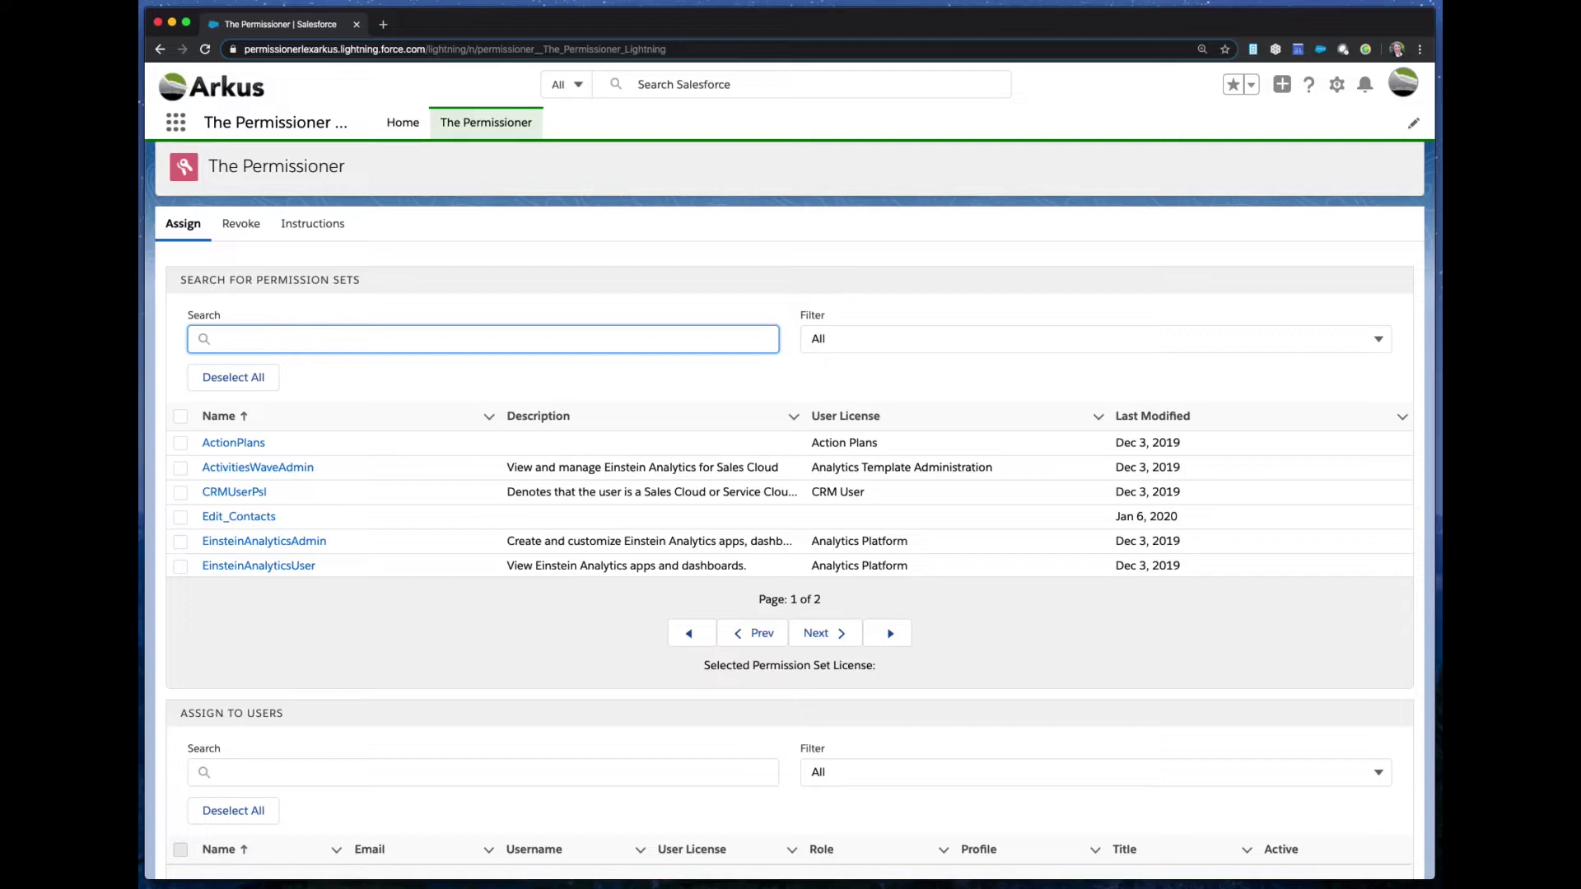
scroll(430, 504, "down", 3)
scroll(430, 504, "up", 3)
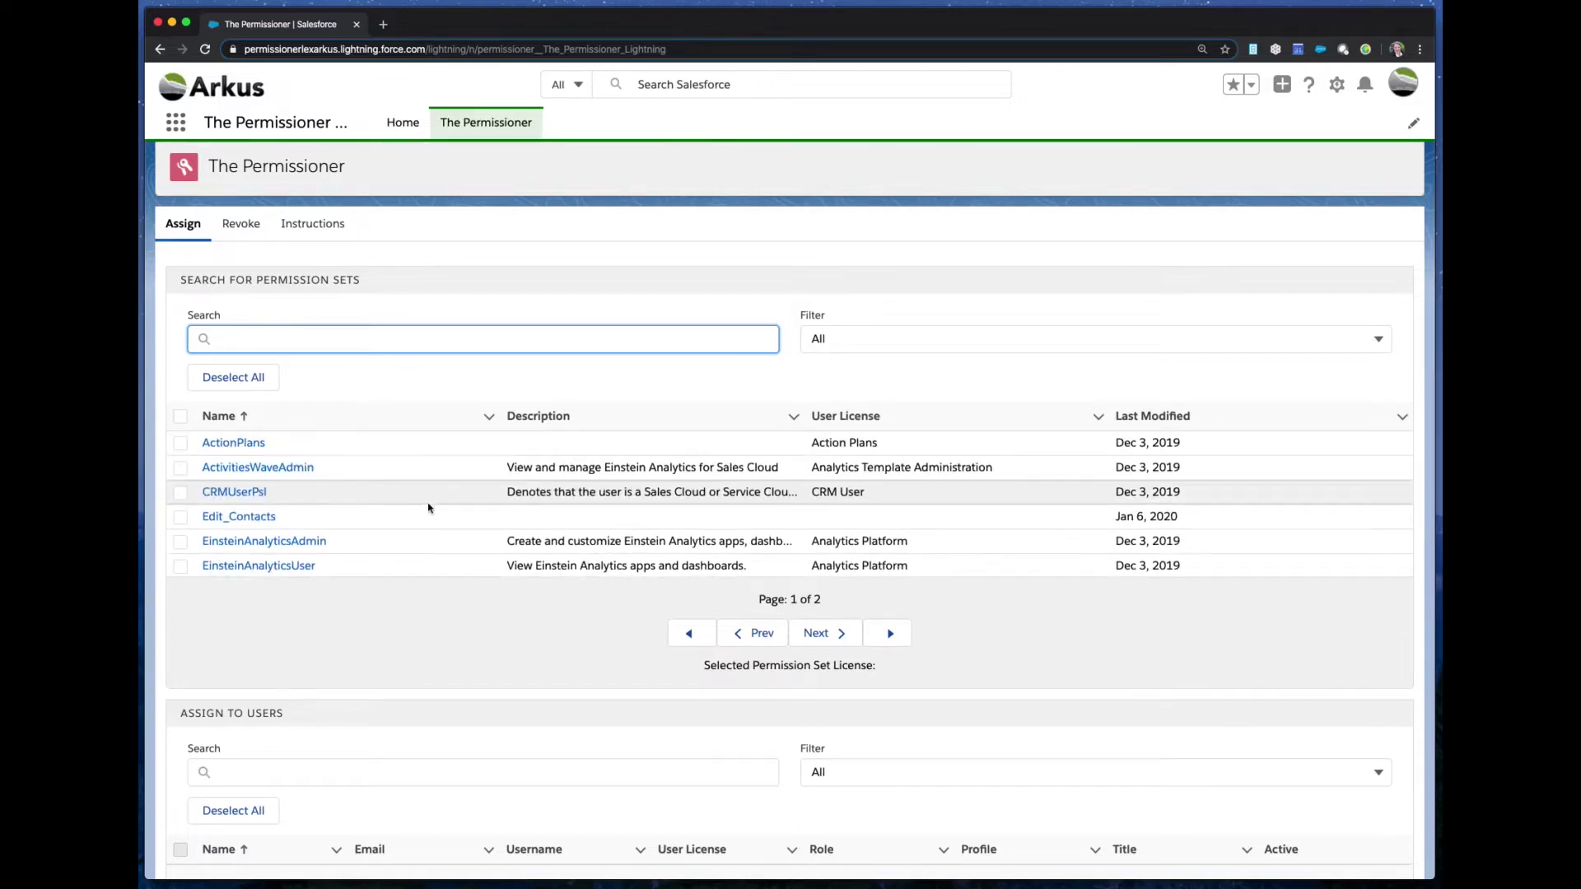
left_click(180, 517)
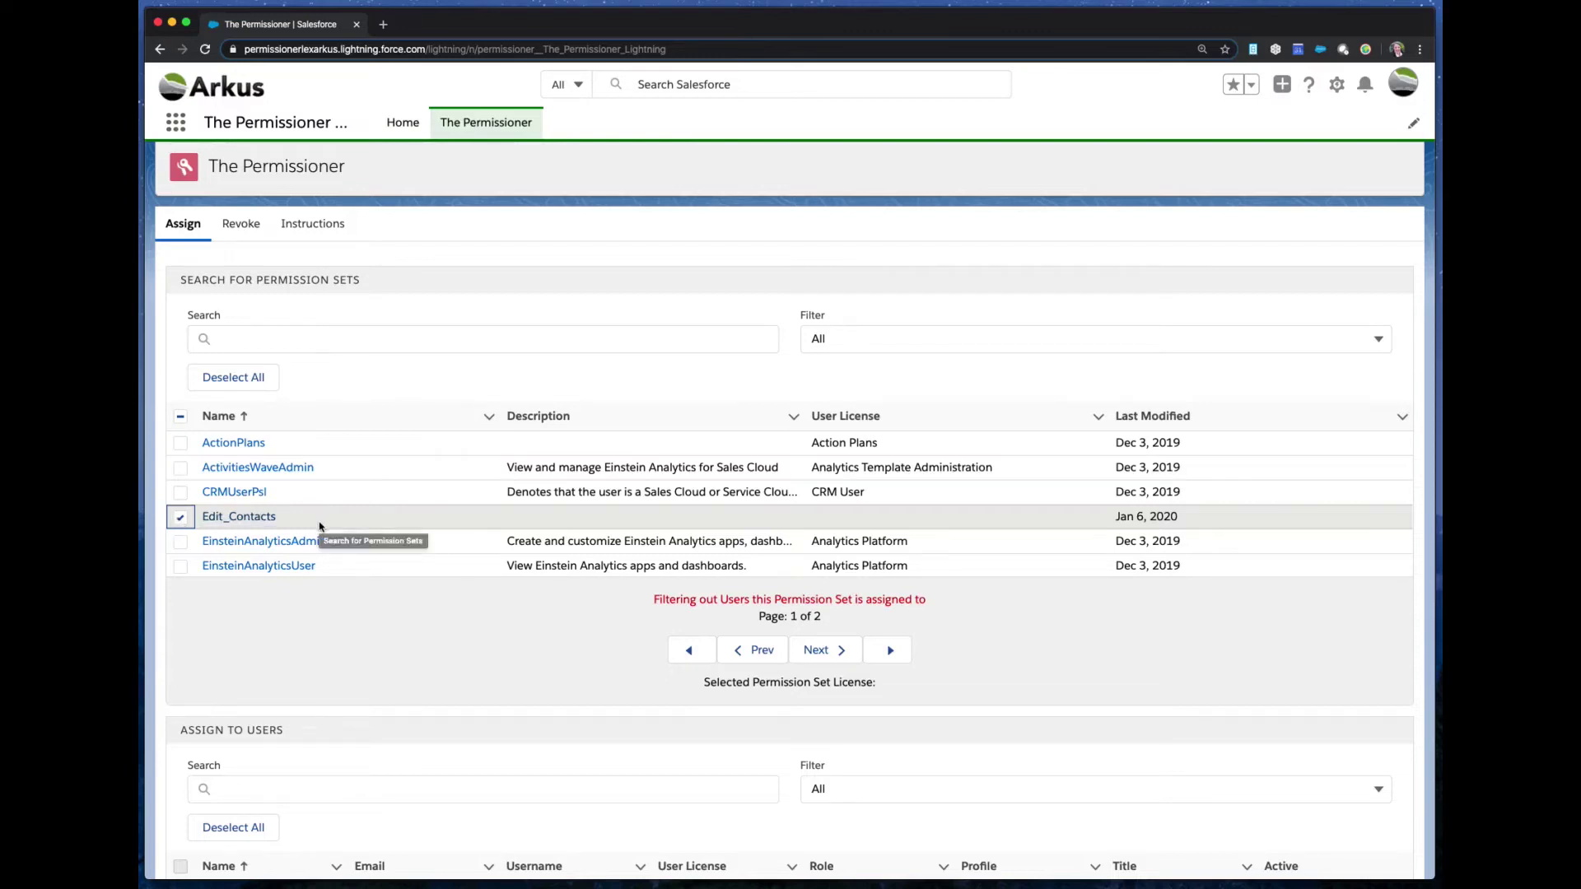
Examine the user filter options, keep the filter on All, and list all users with an empty search.
scroll(354, 655, "down", 3)
scroll(354, 655, "down", 4)
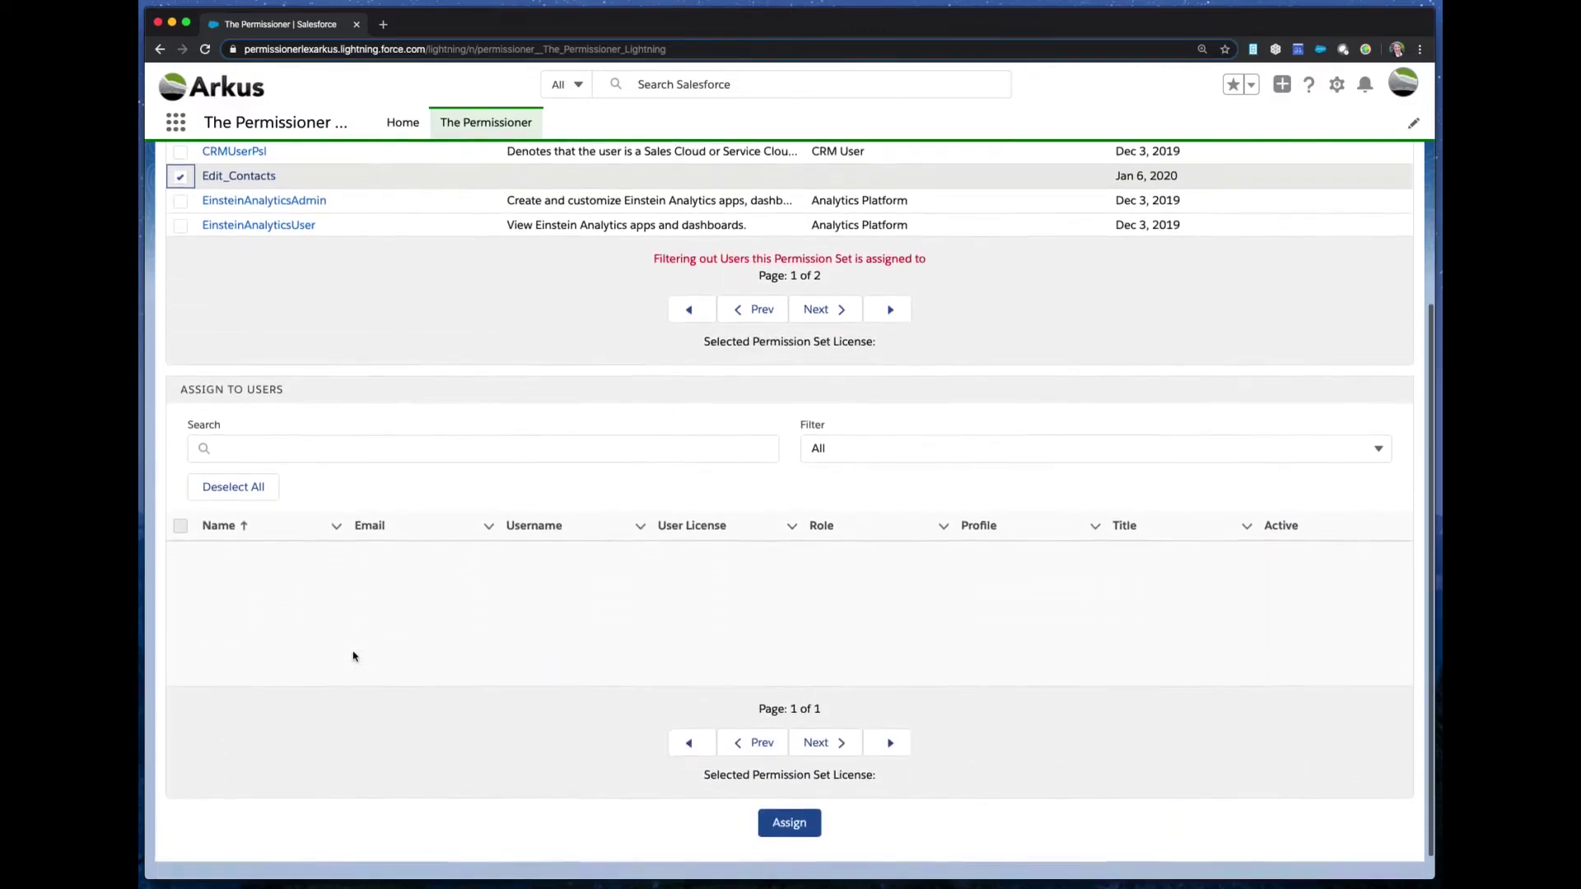
left_click(296, 448)
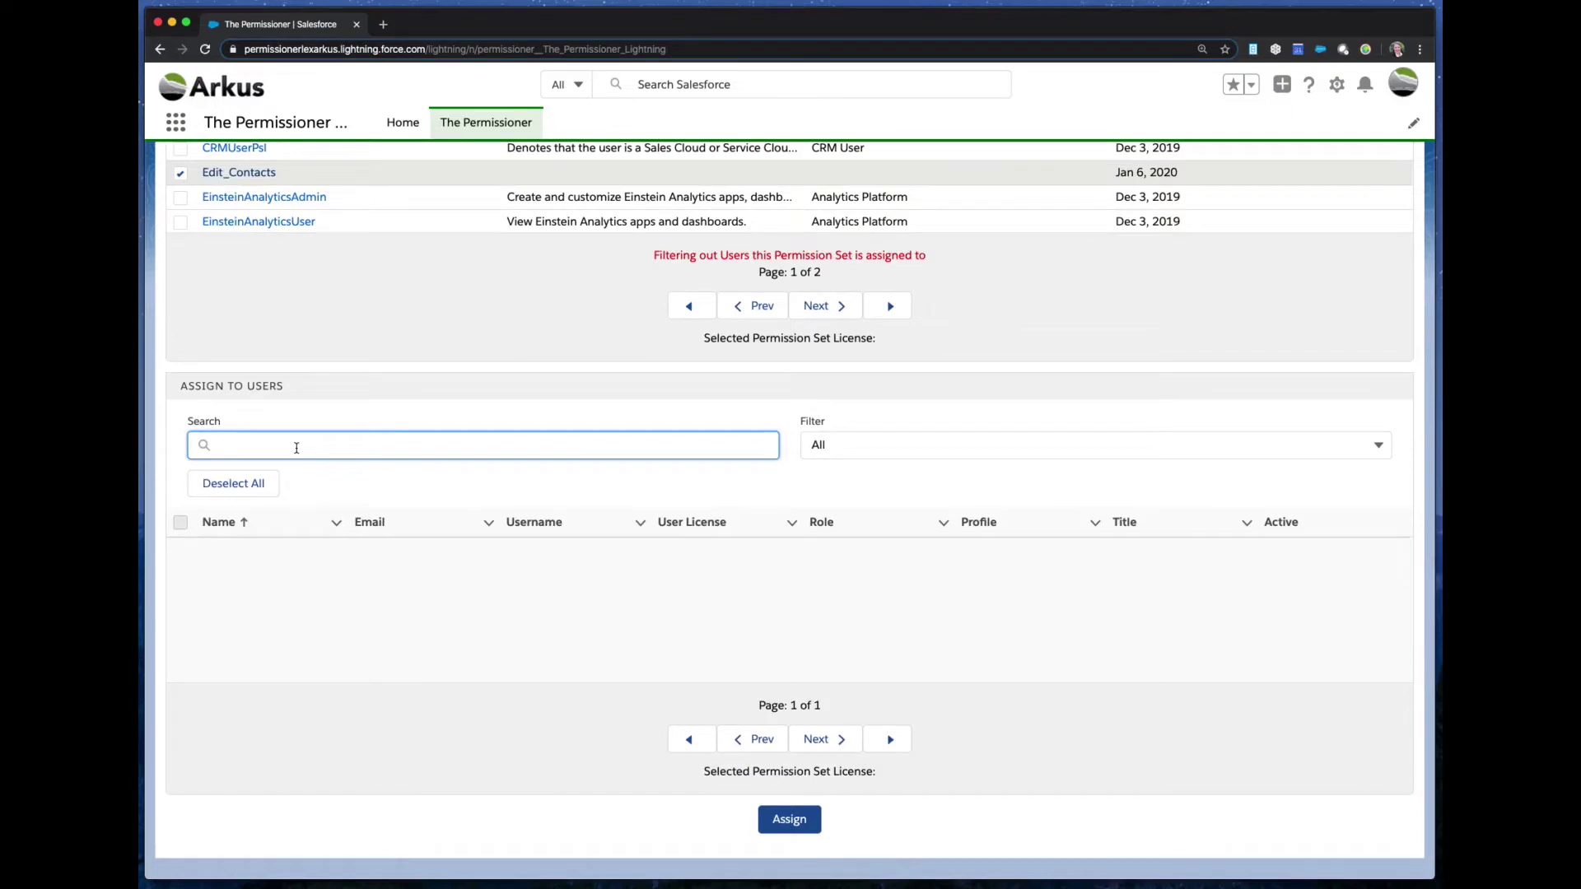
left_click(848, 450)
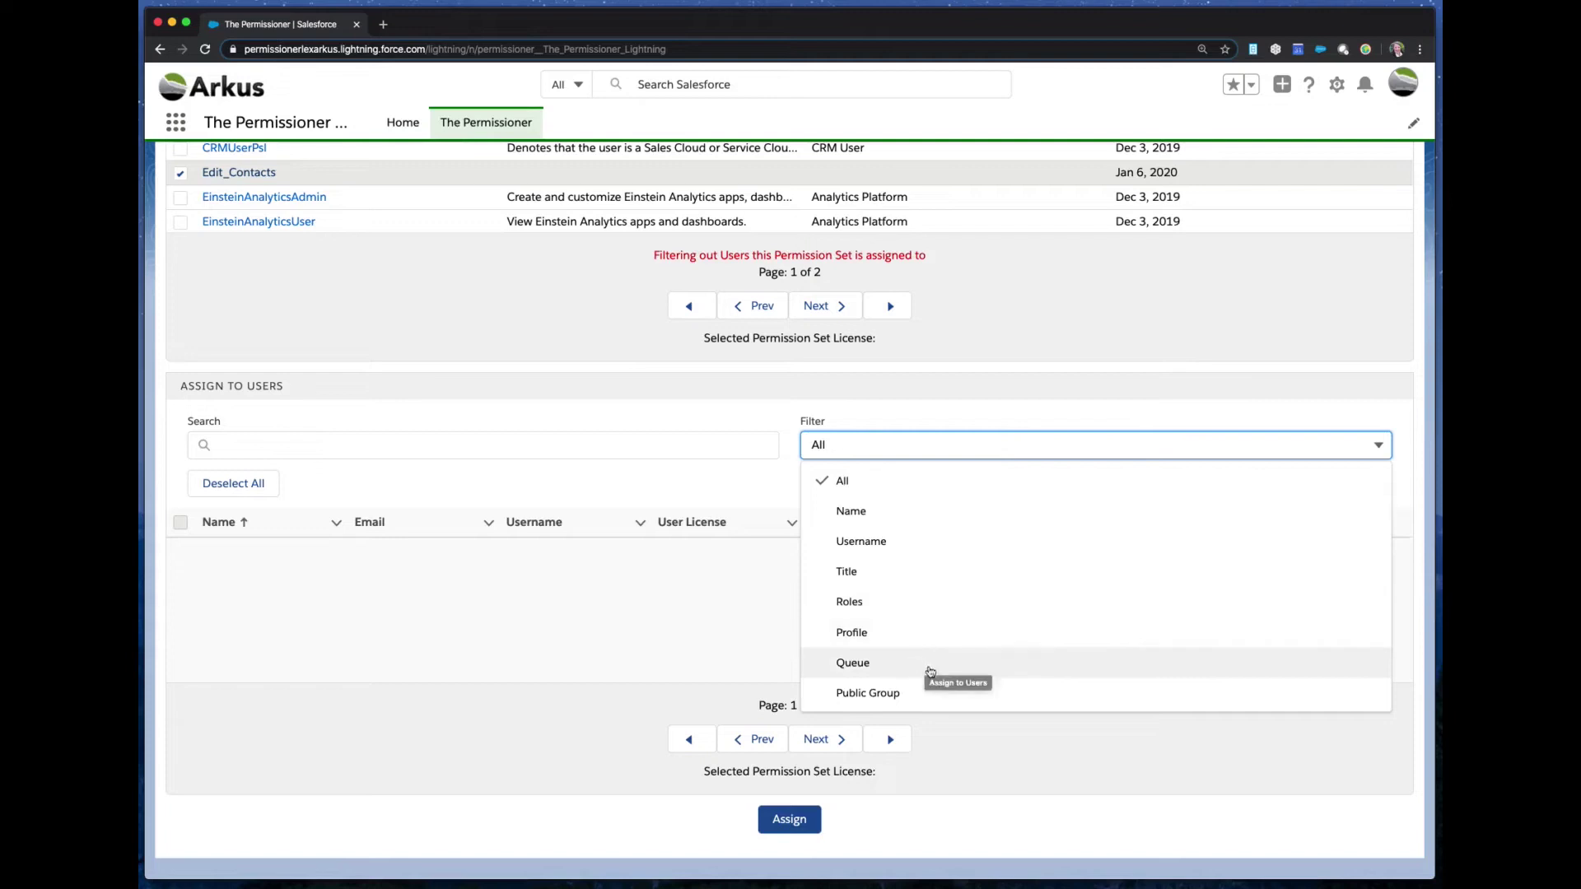
left_click(742, 401)
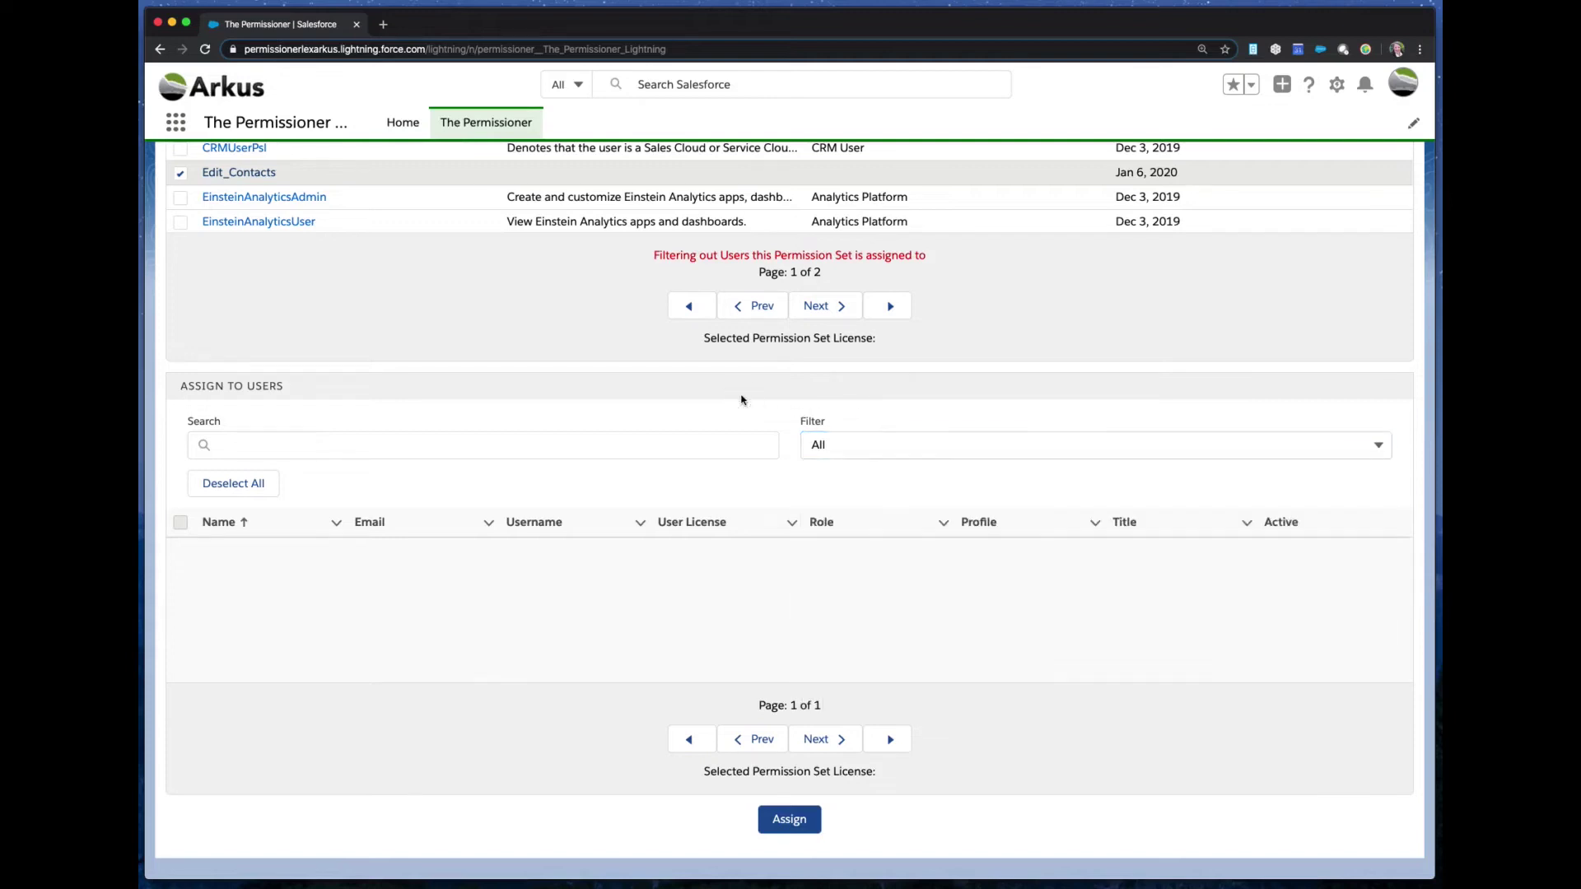
left_click(610, 446)
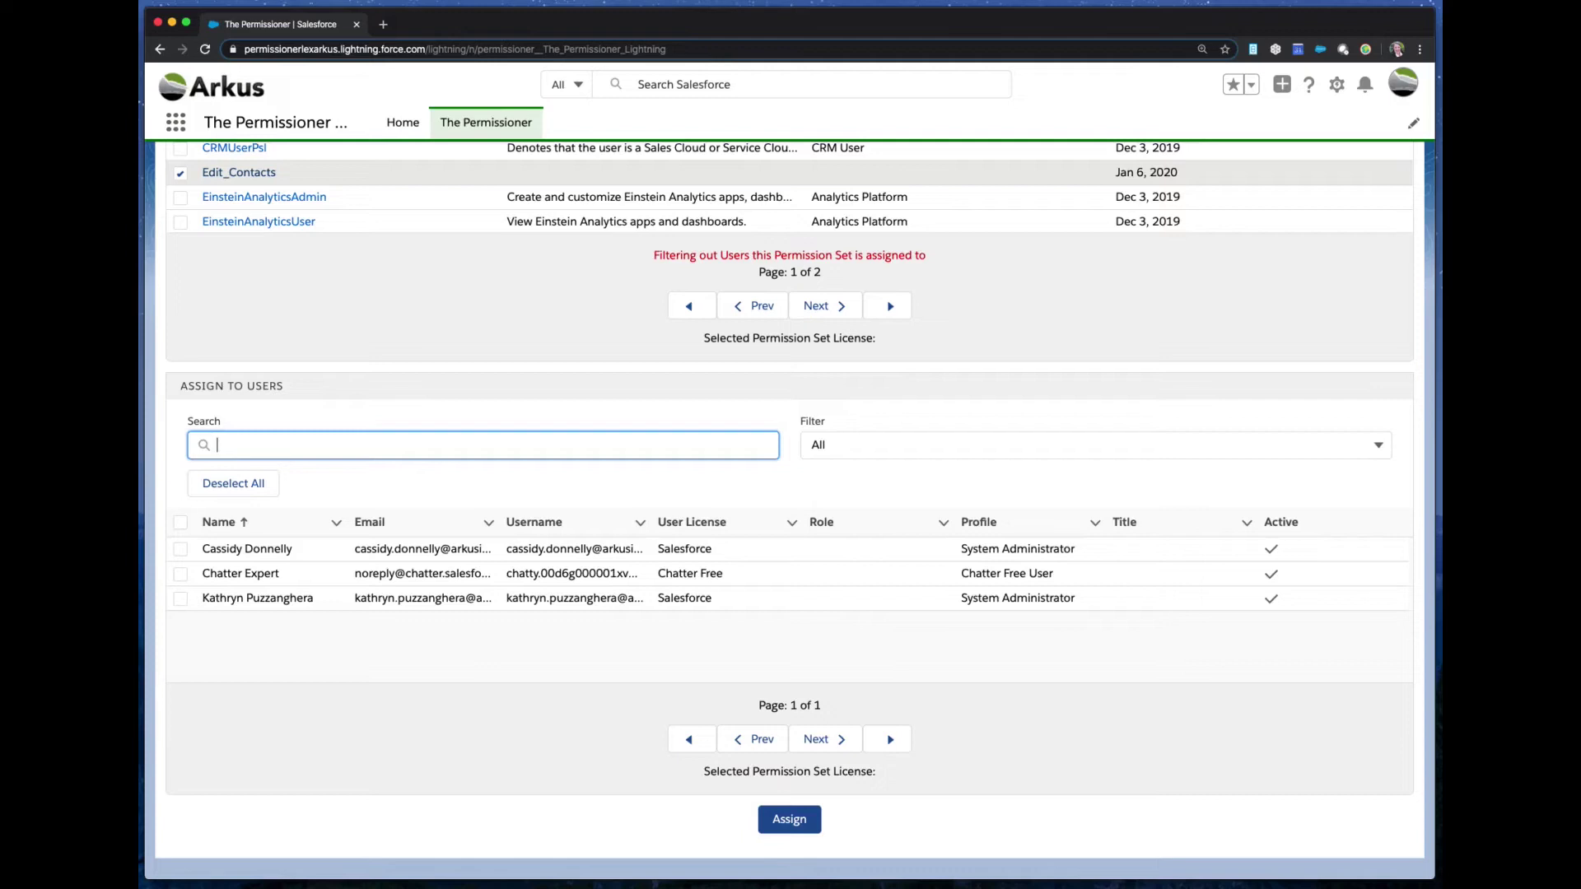
Select the two System Administrator users, assign the Edit_Contacts permission set to them and confirm the assignment.
left_click(180, 550)
left_click(179, 600)
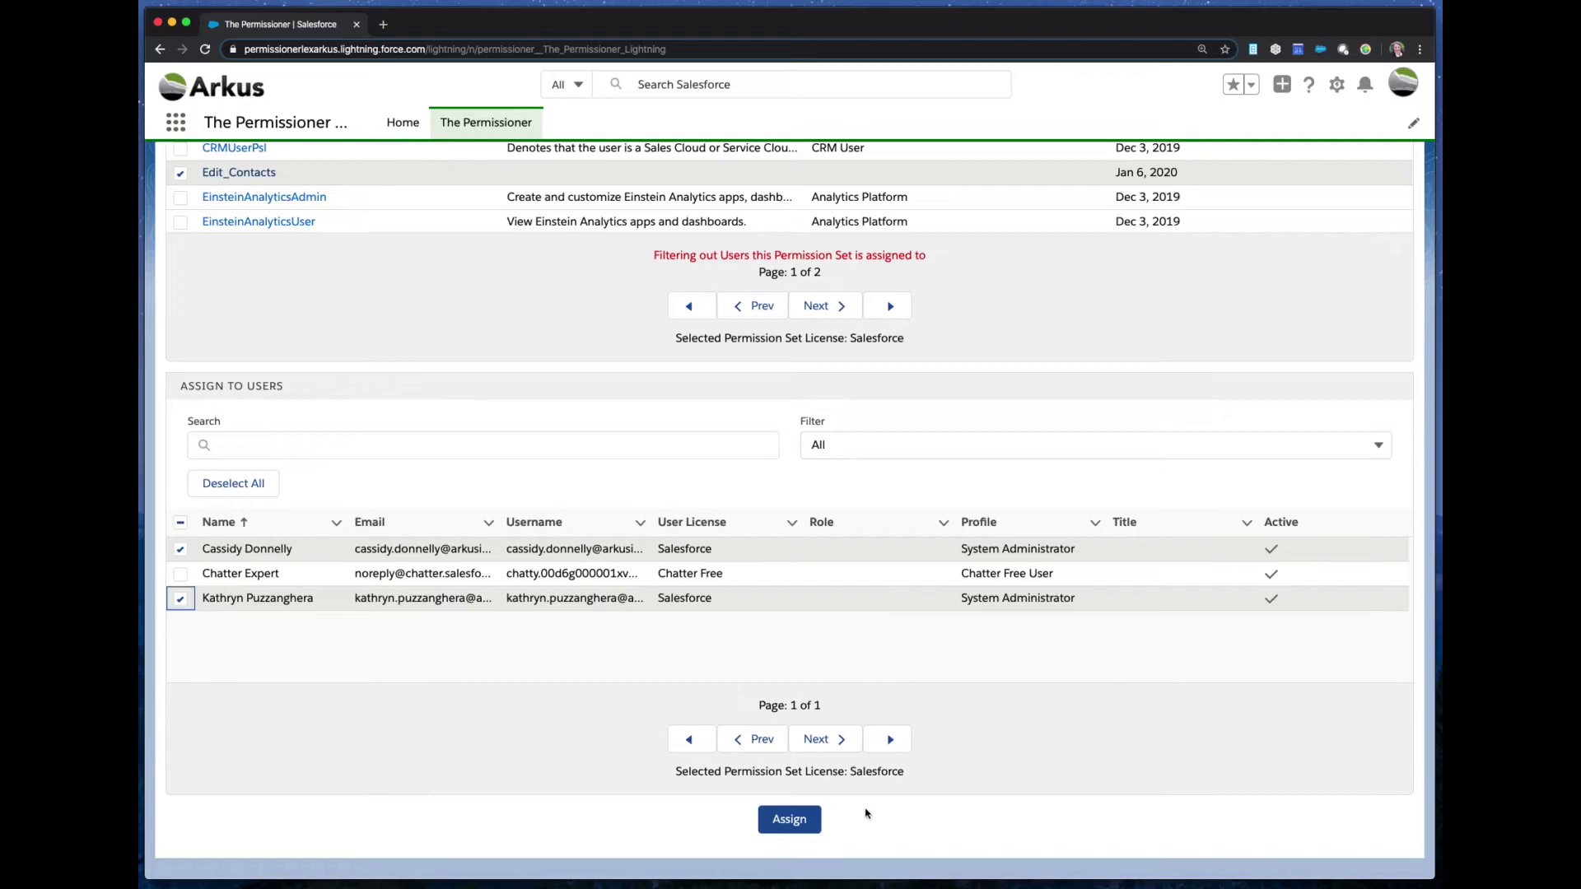
left_click(793, 826)
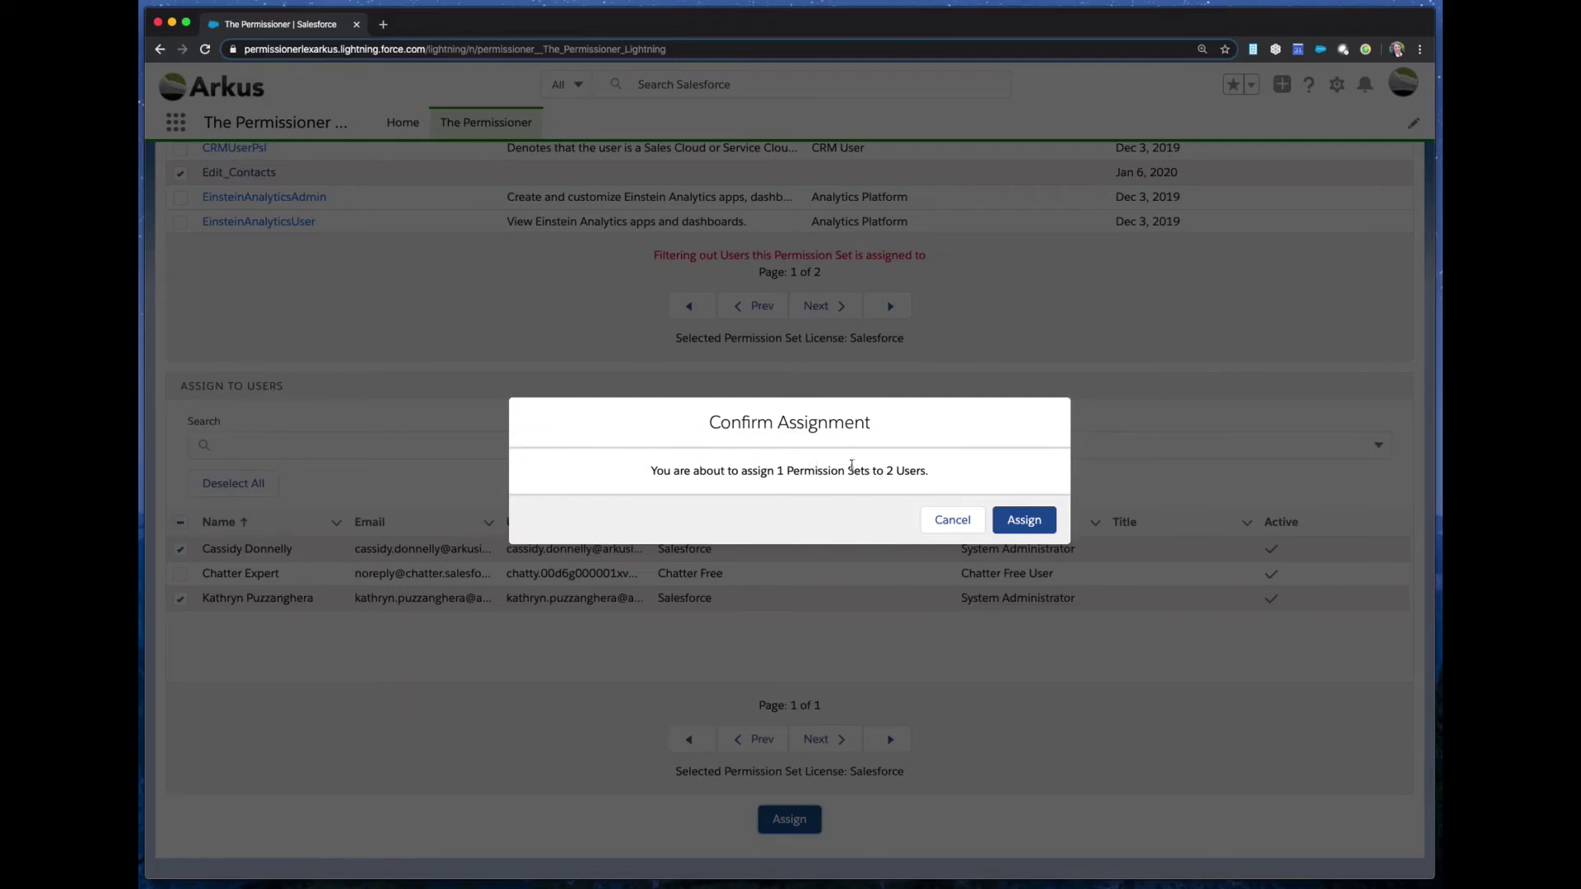
left_click(1032, 521)
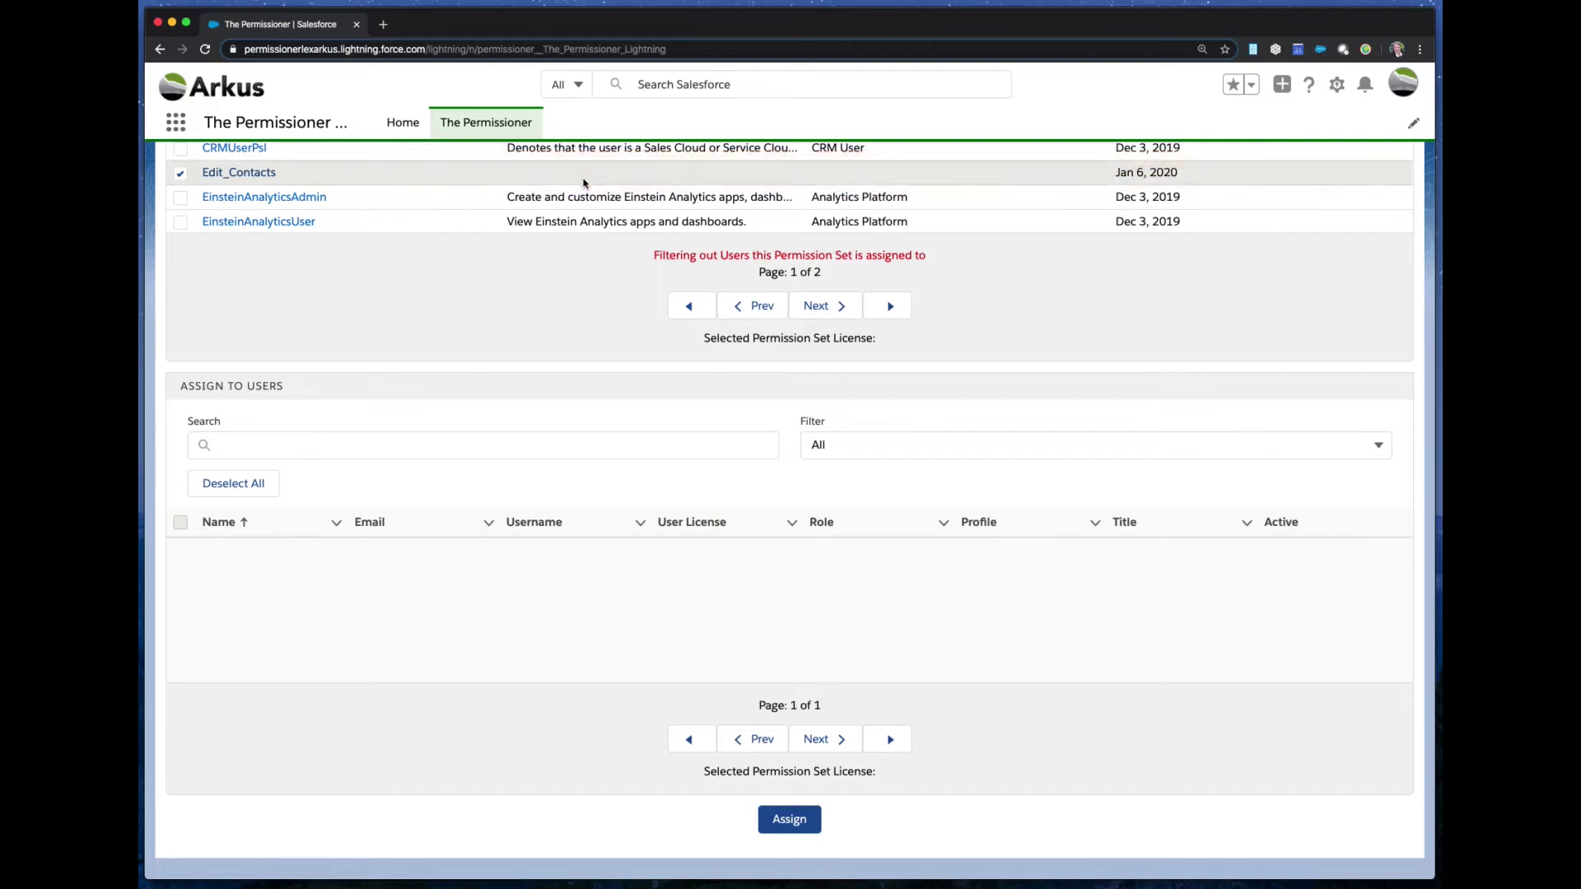
scroll(536, 313, "up", 3)
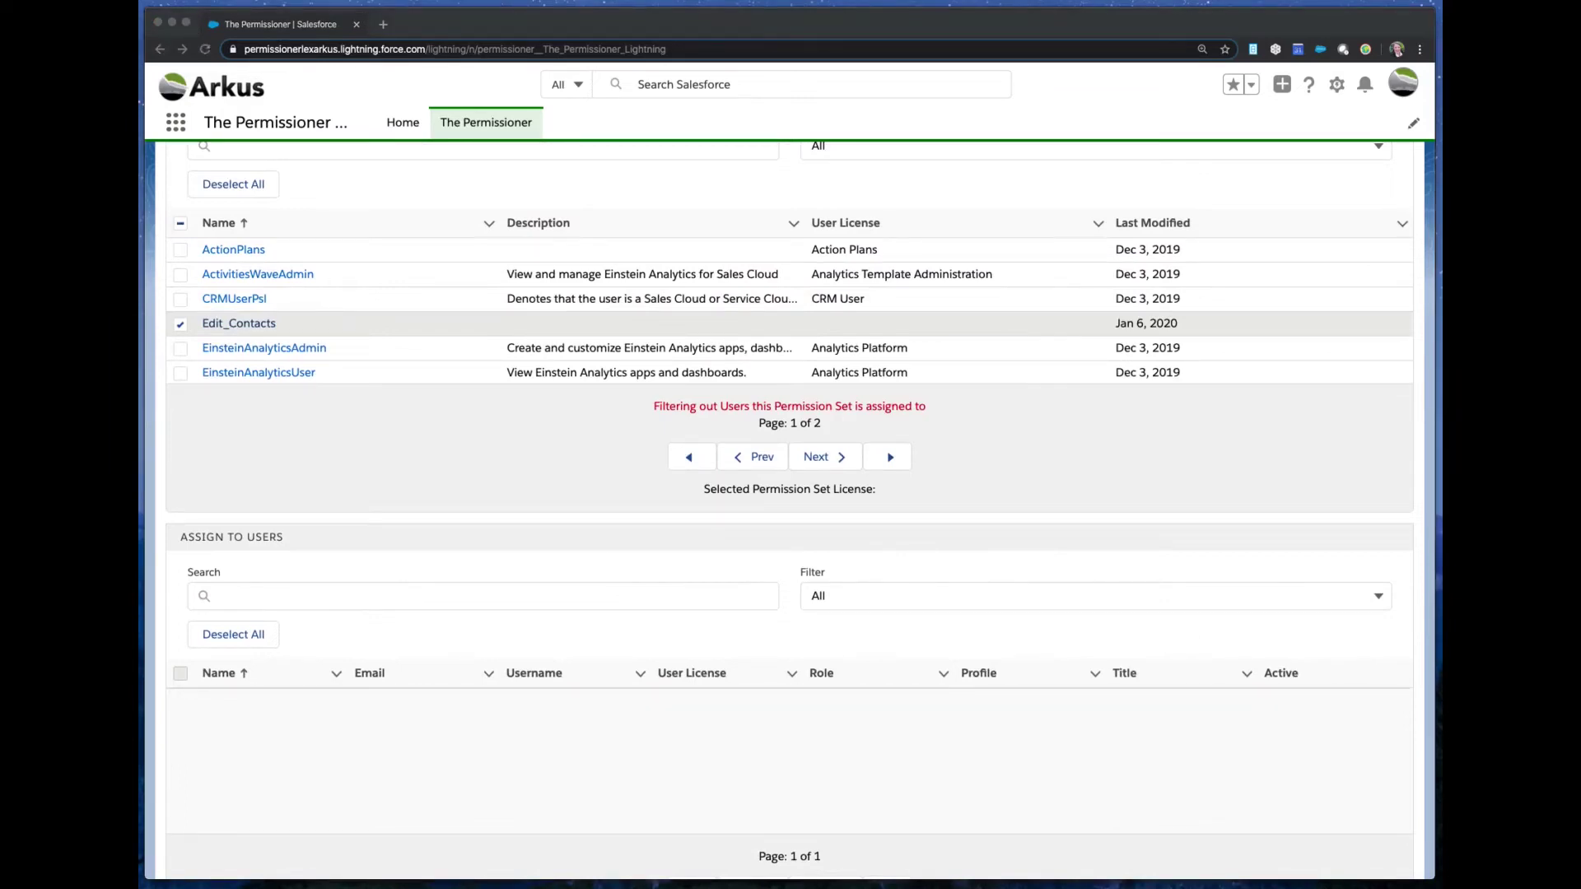
Bring the Gmail window into view, check the Permission Sets Assignment email, and move the window away.
left_click_drag(1580, 110, 1326, 85)
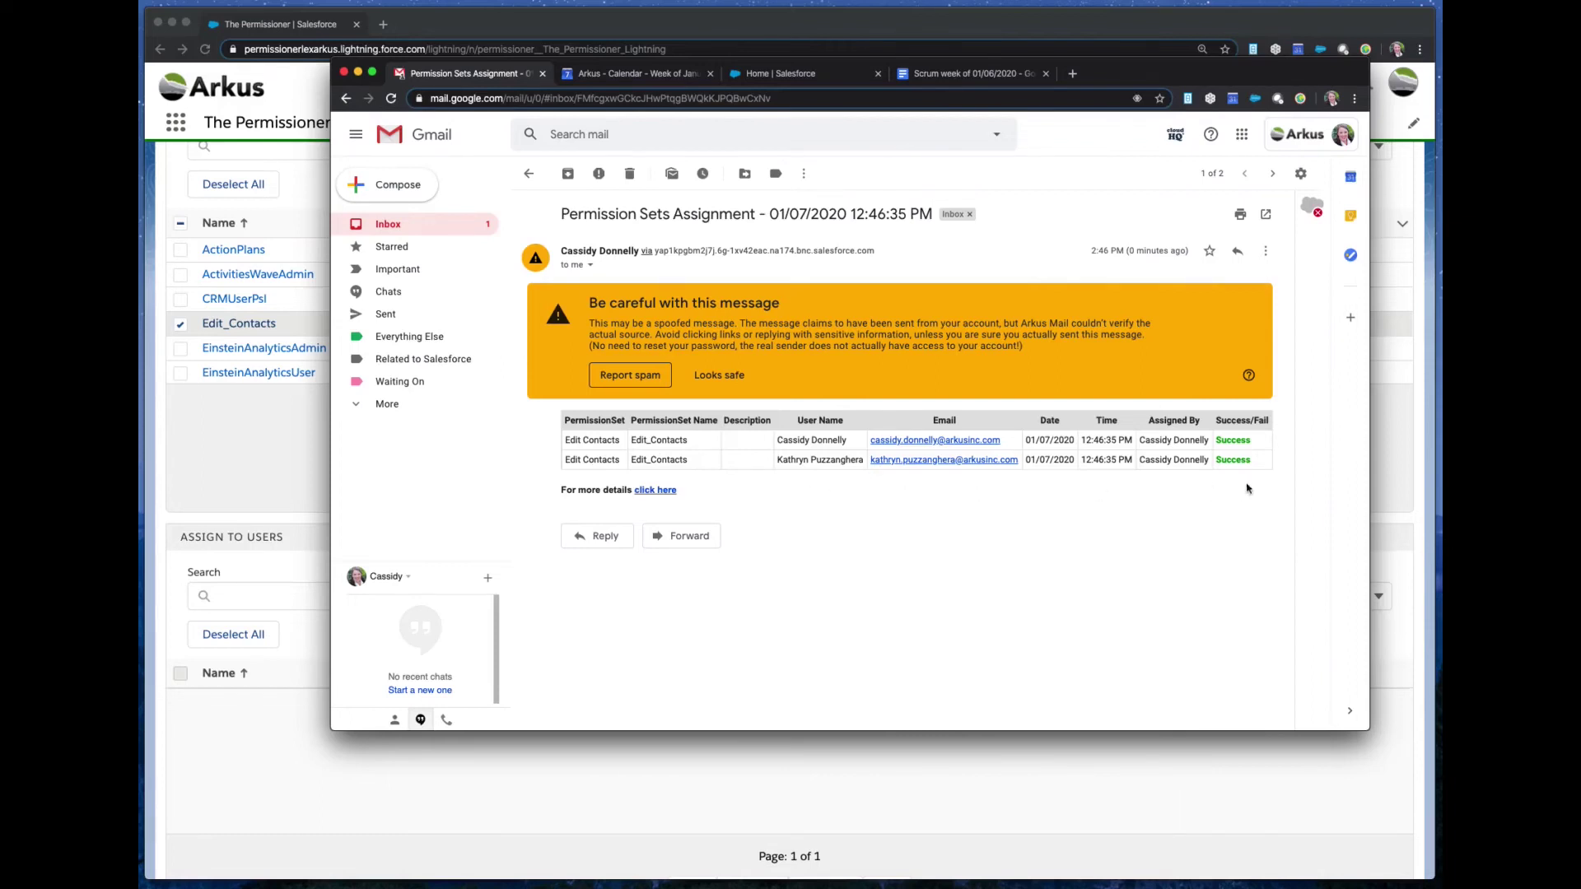
left_click(1148, 73)
left_click_drag(1148, 73, 1437, 107)
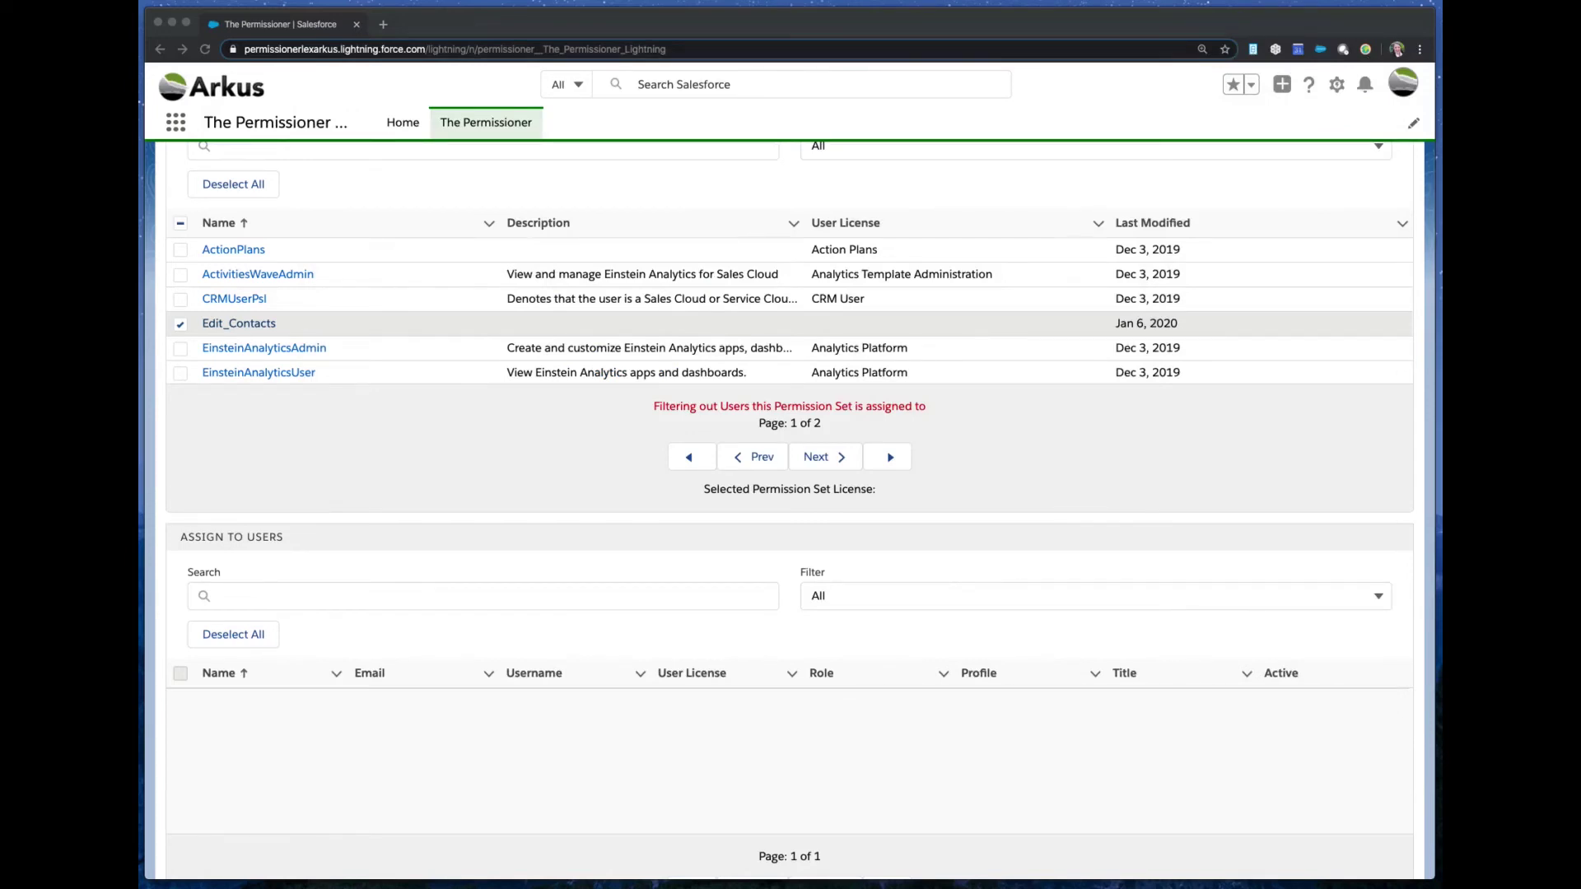
Return to the Permissioner in Salesforce, open its revocation page and search the permission sets for "contact" with the filter on All.
left_click(593, 452)
scroll(593, 452, "up", 5)
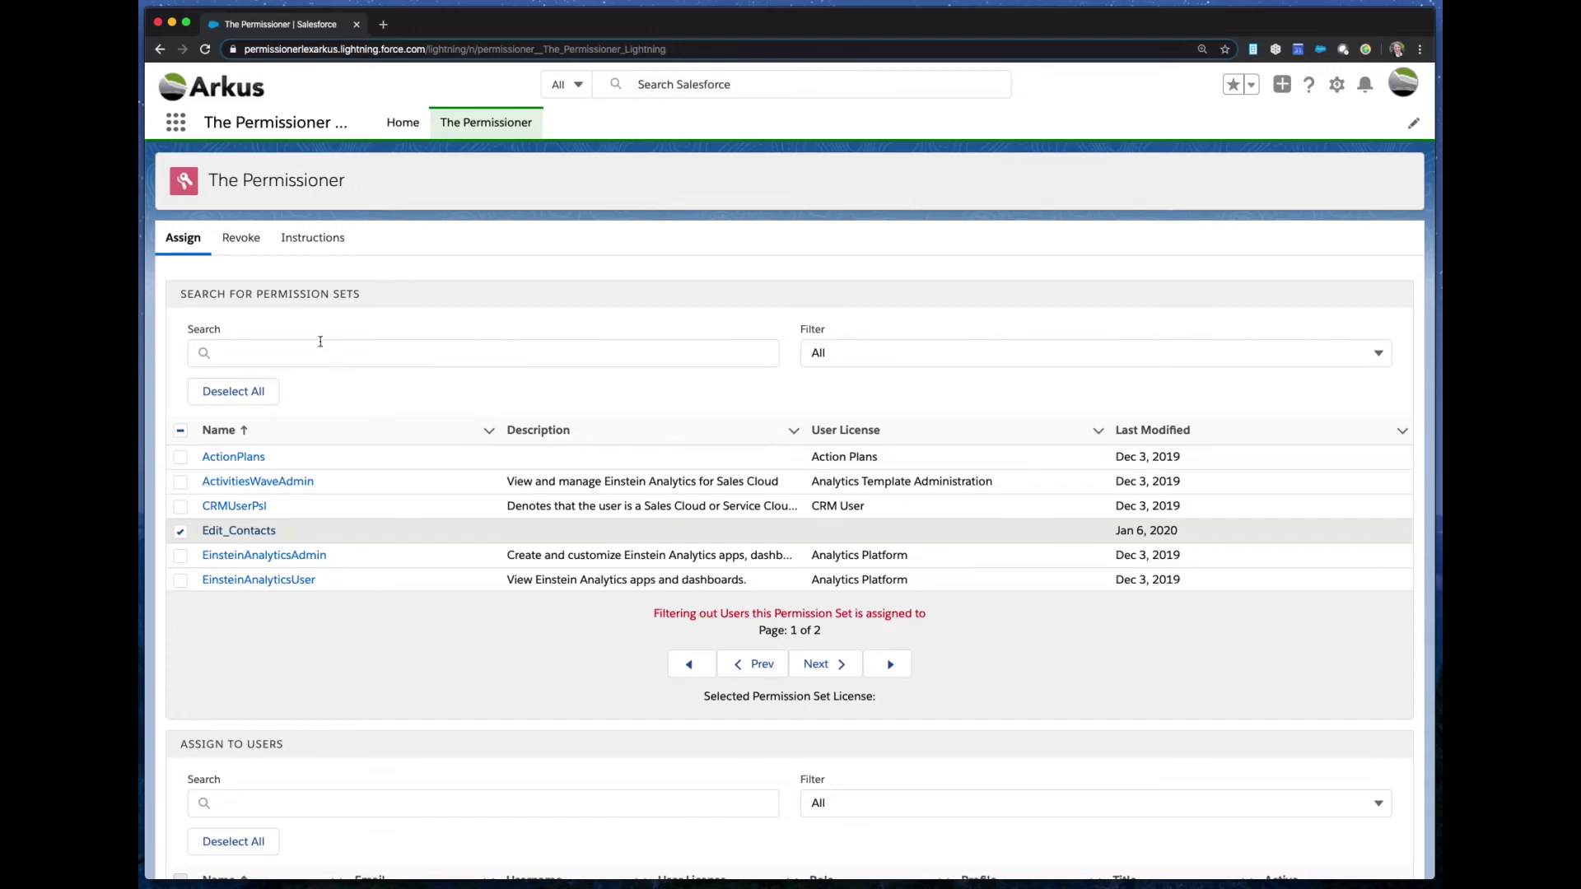
left_click(241, 247)
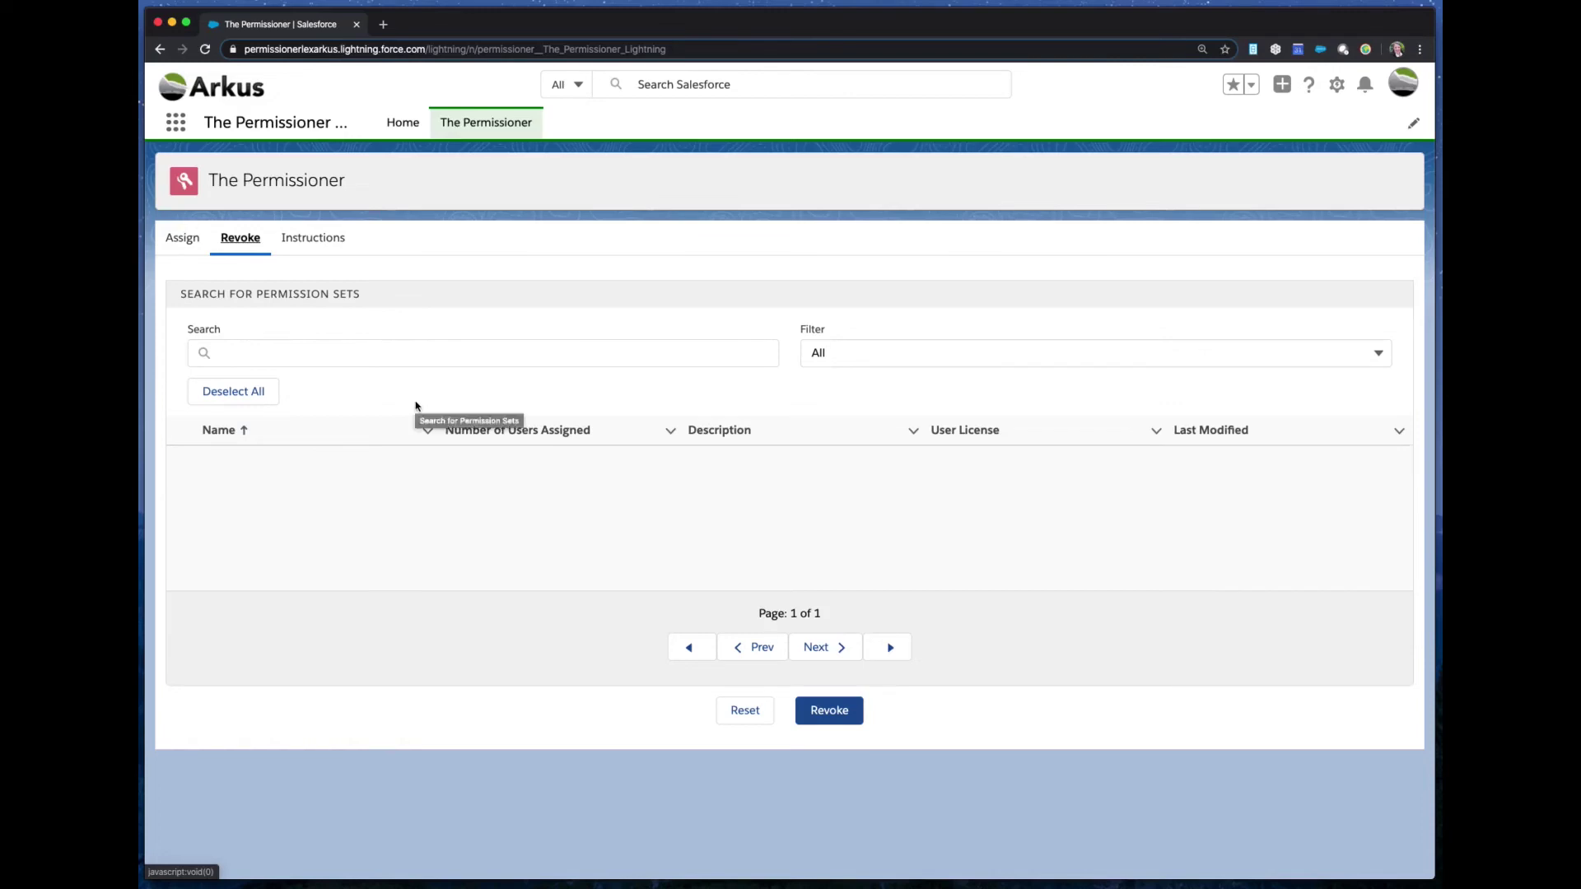
left_click(395, 354)
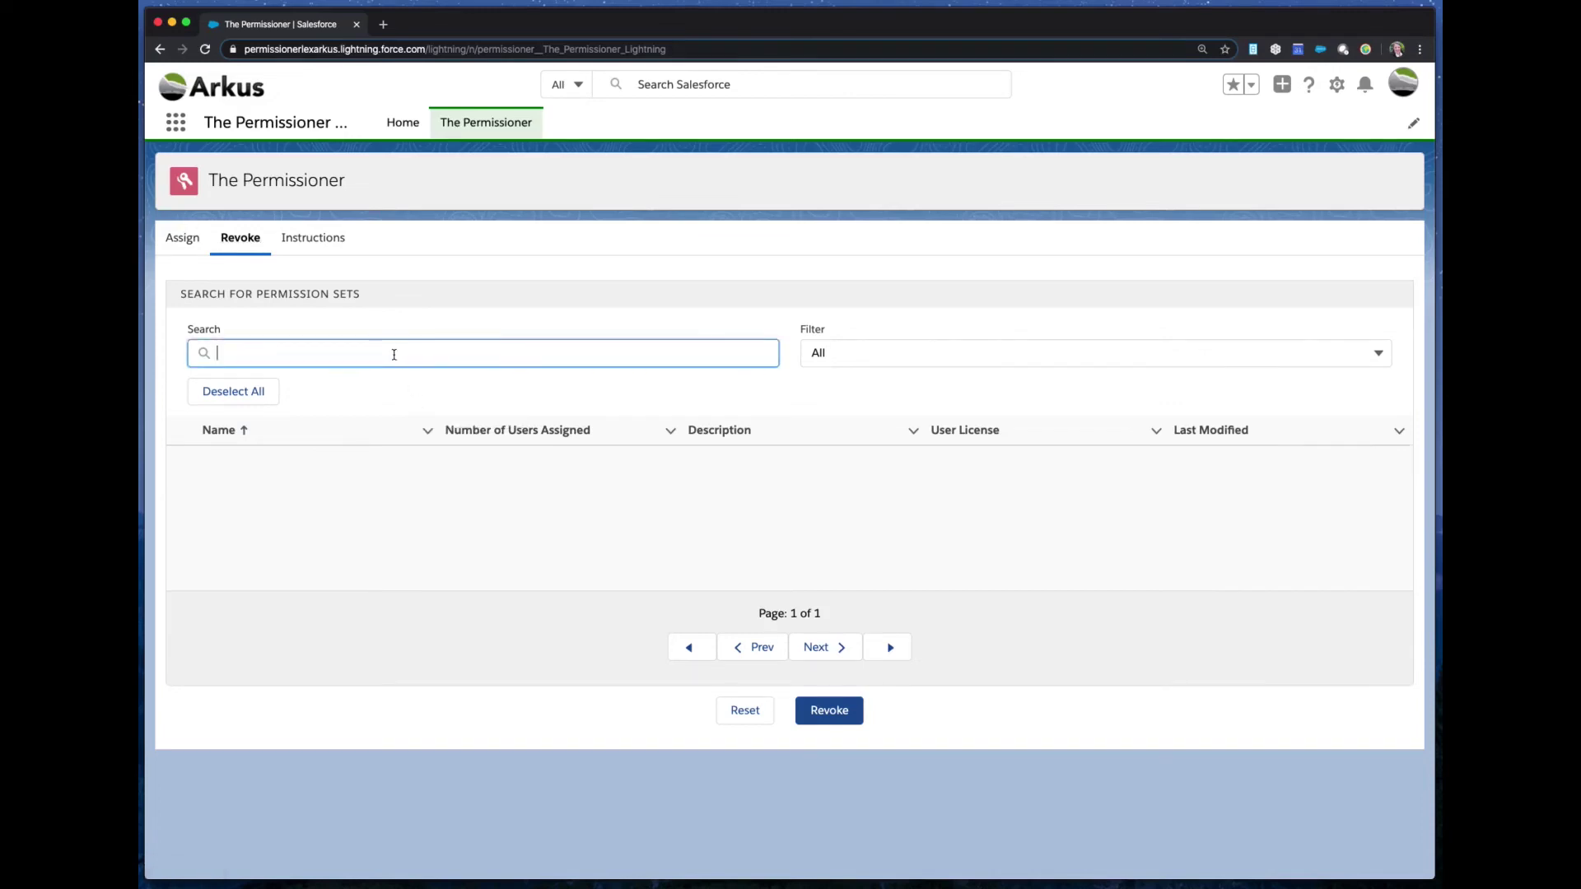
left_click(866, 364)
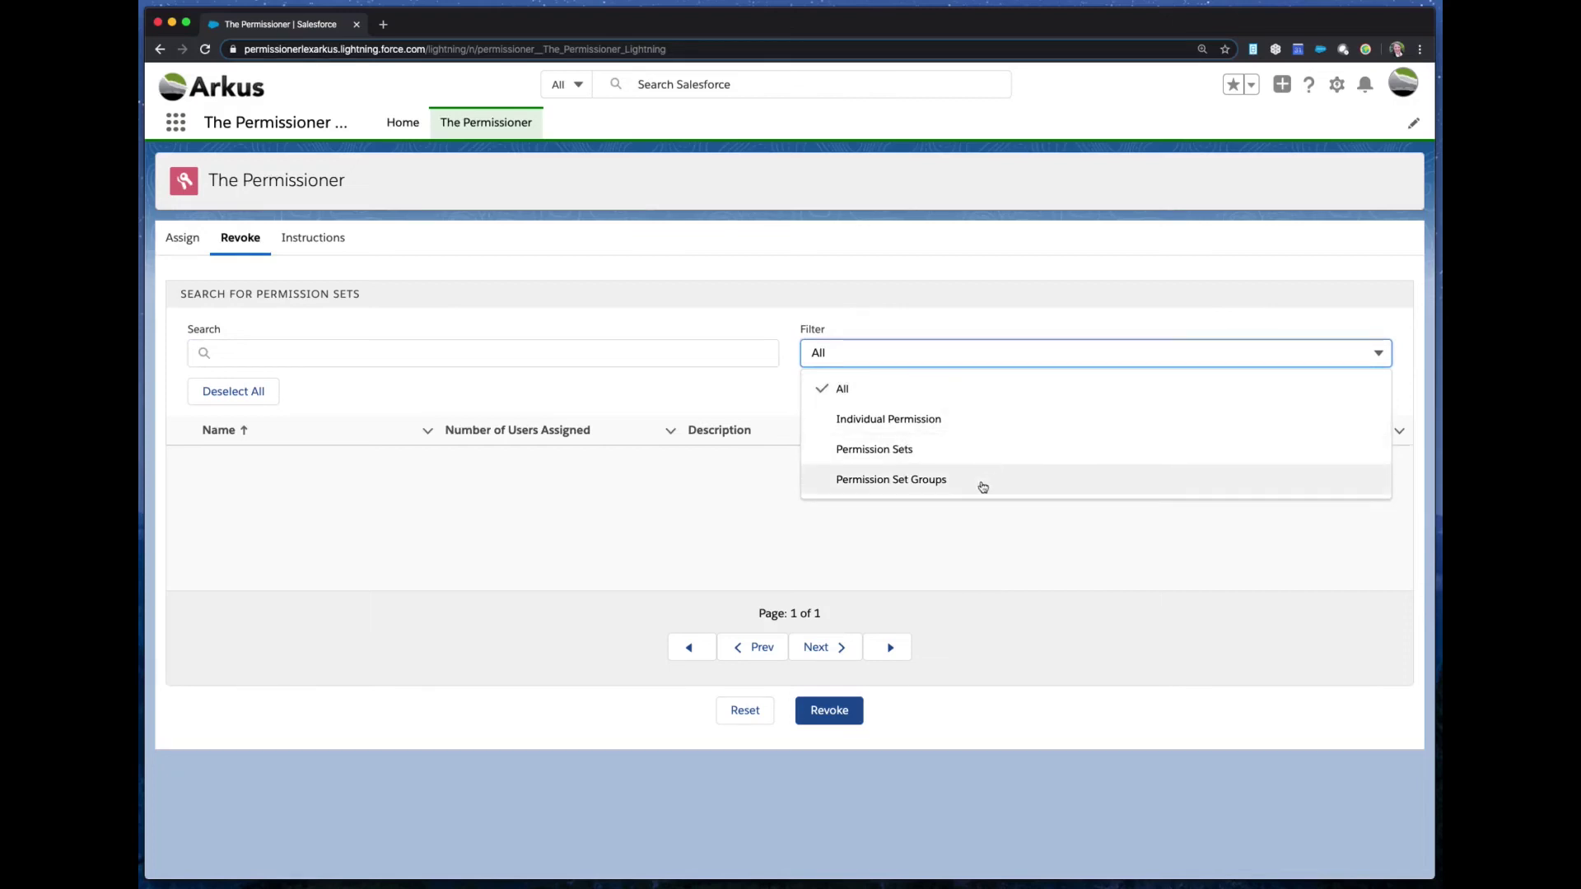
left_click(810, 320)
left_click(699, 352)
type("contac")
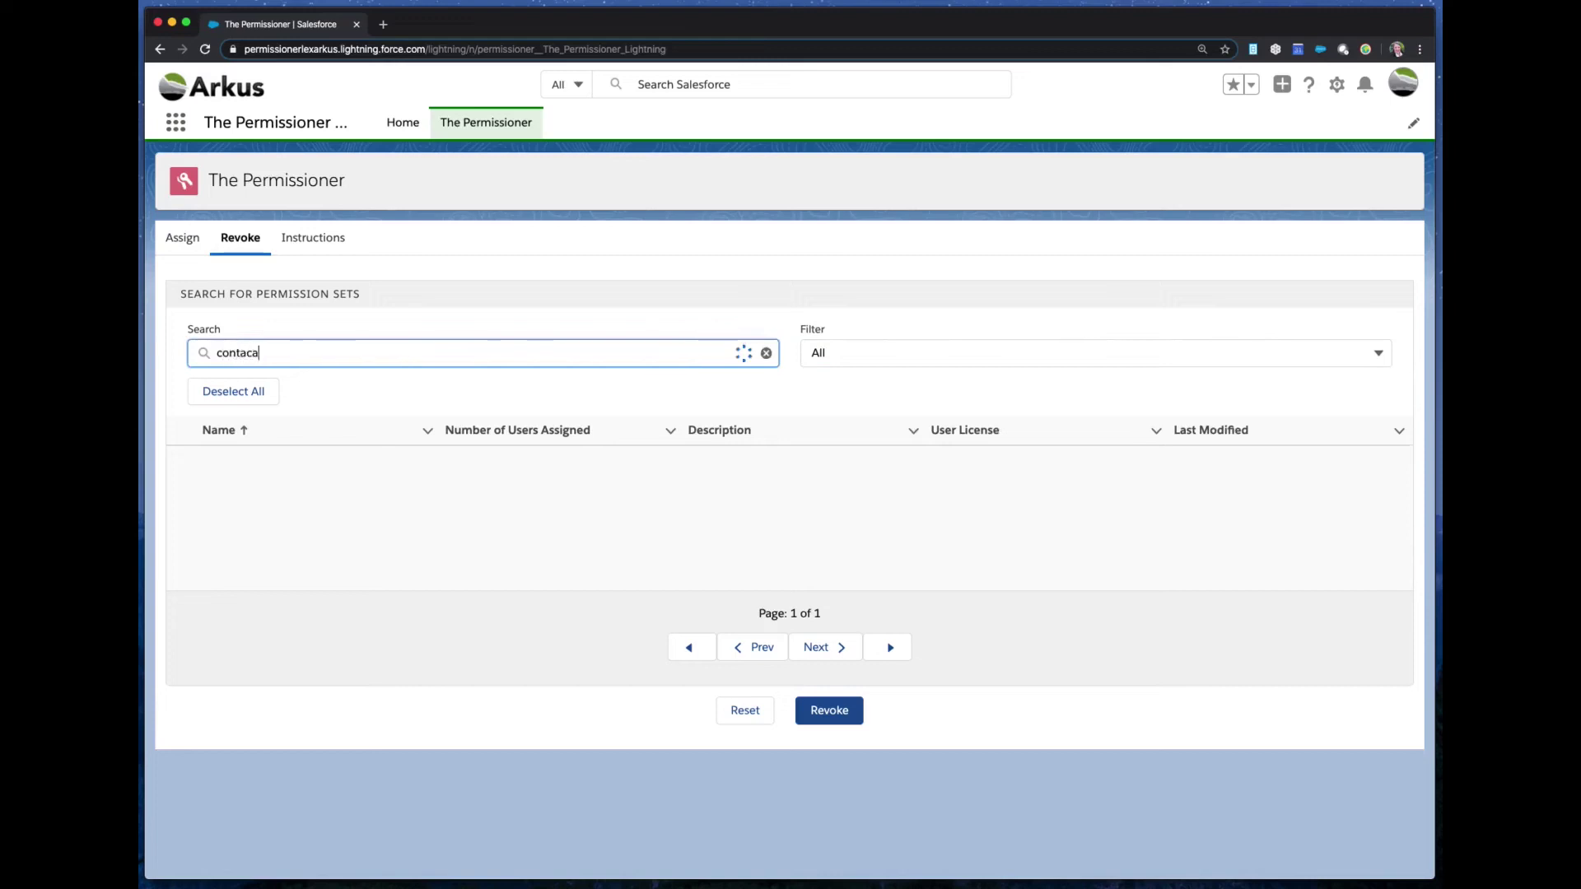
key("BackSpace")
type("t")
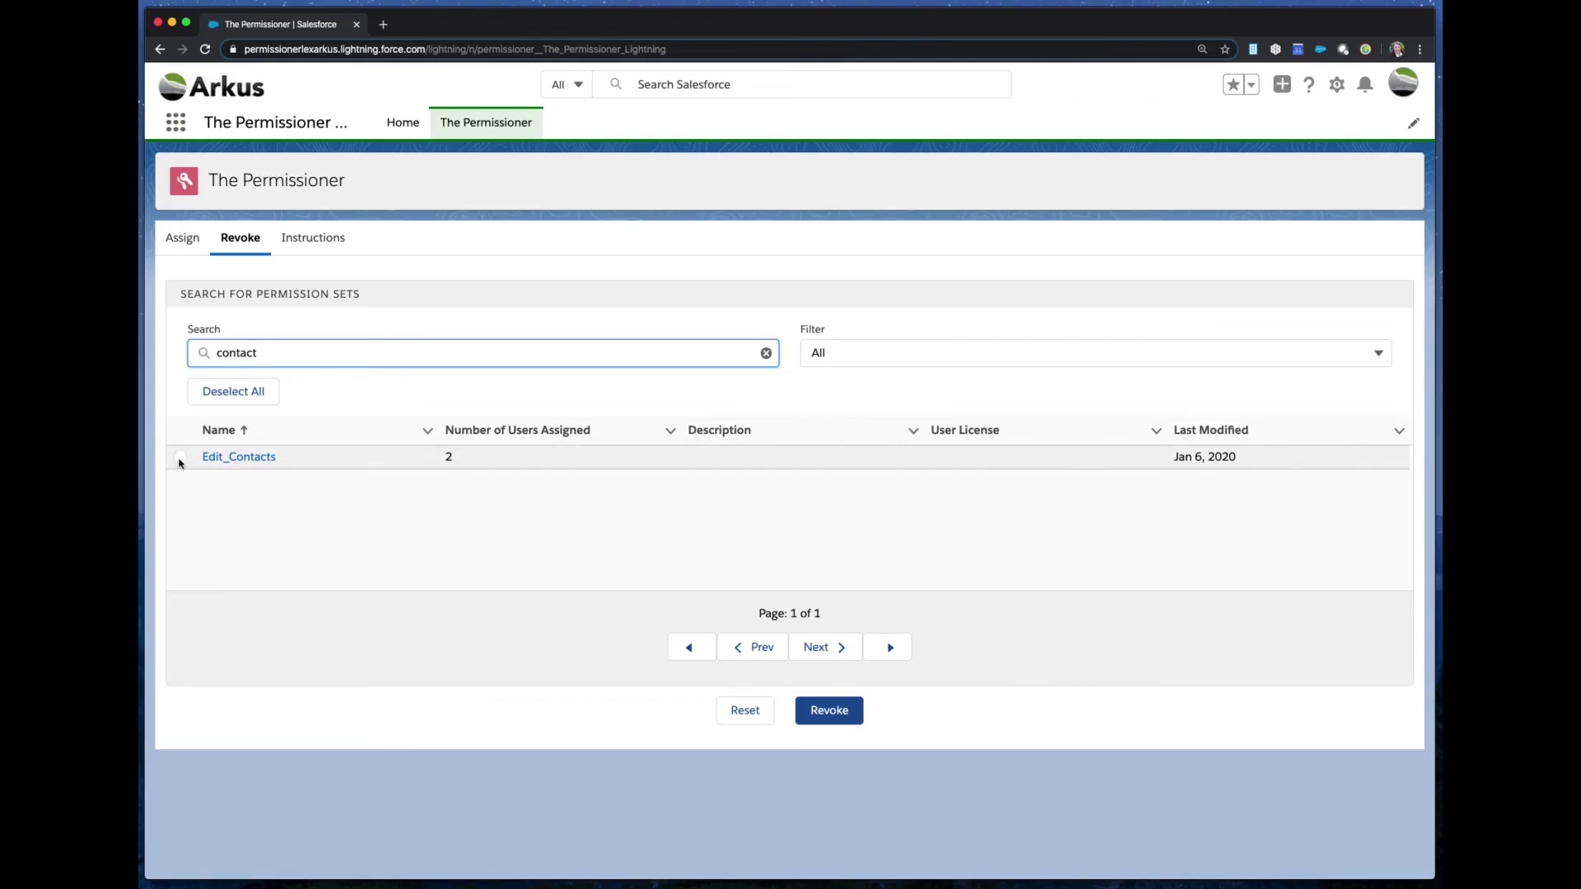
Select the Edit_Contacts permission set for revocation and bring up its assigned users.
left_click(181, 457)
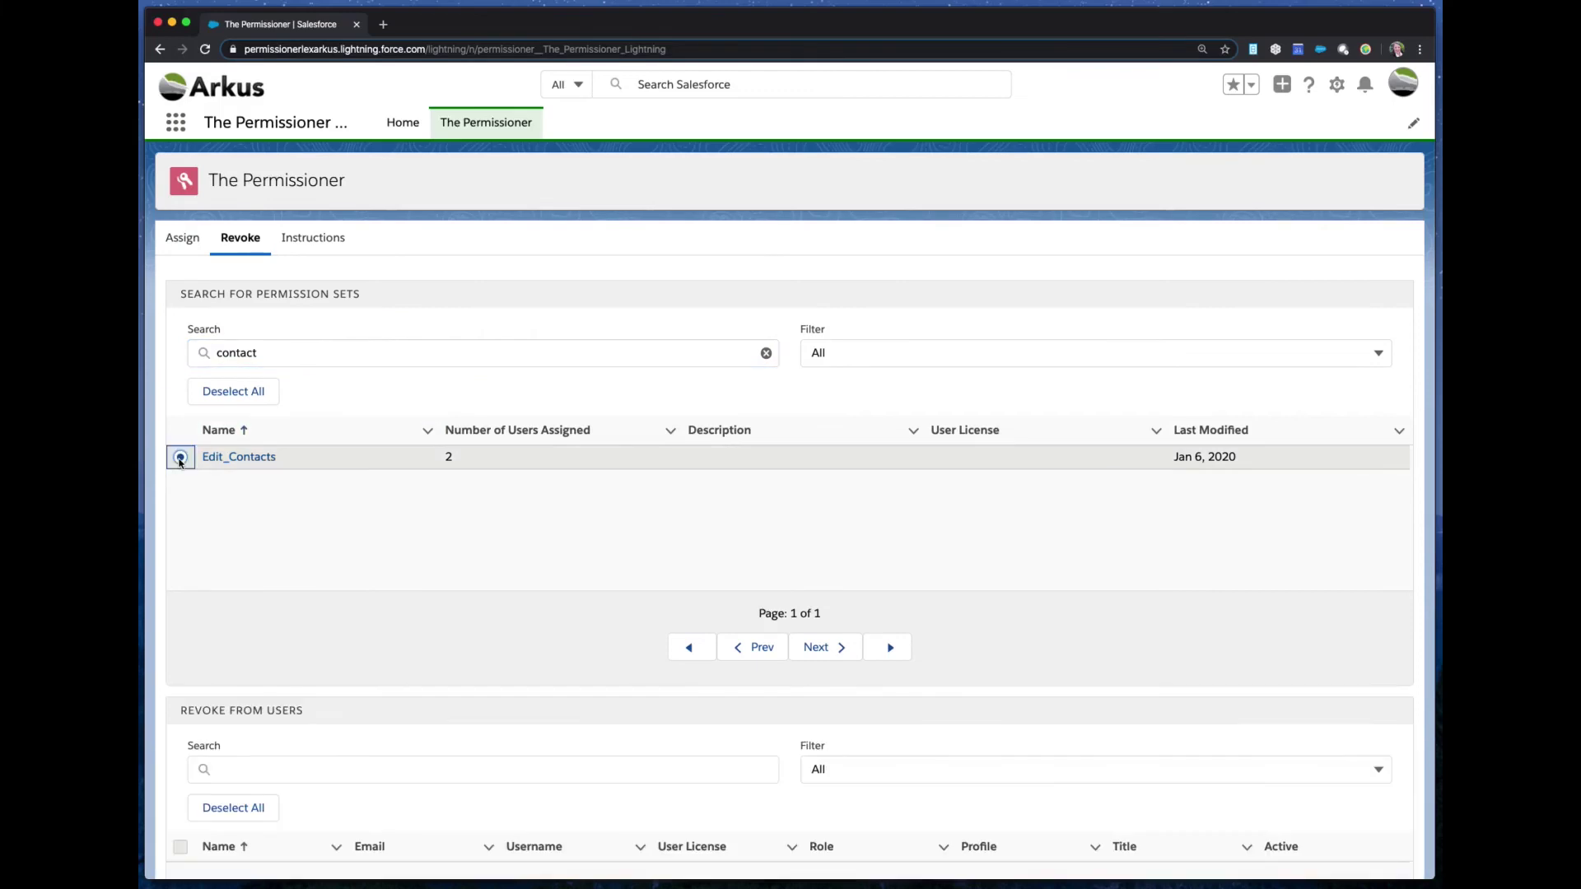
scroll(293, 643, "down", 3)
scroll(293, 611, "down", 1)
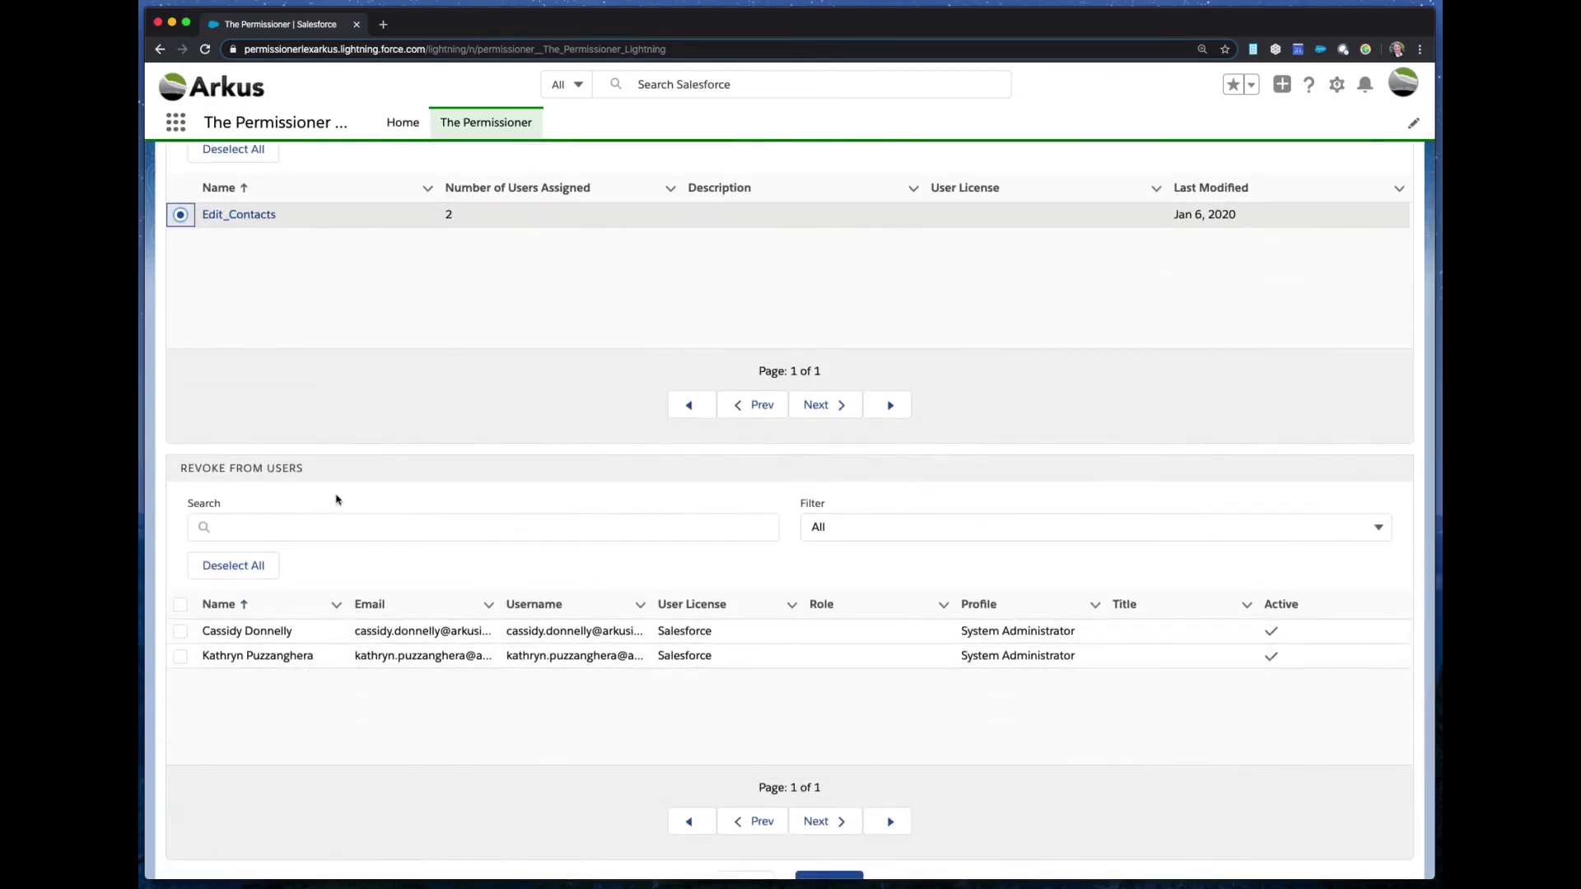
left_click(334, 427)
Select both assigned users, revoke the Edit_Contacts permission set from them and confirm the revocation.
left_click(183, 634)
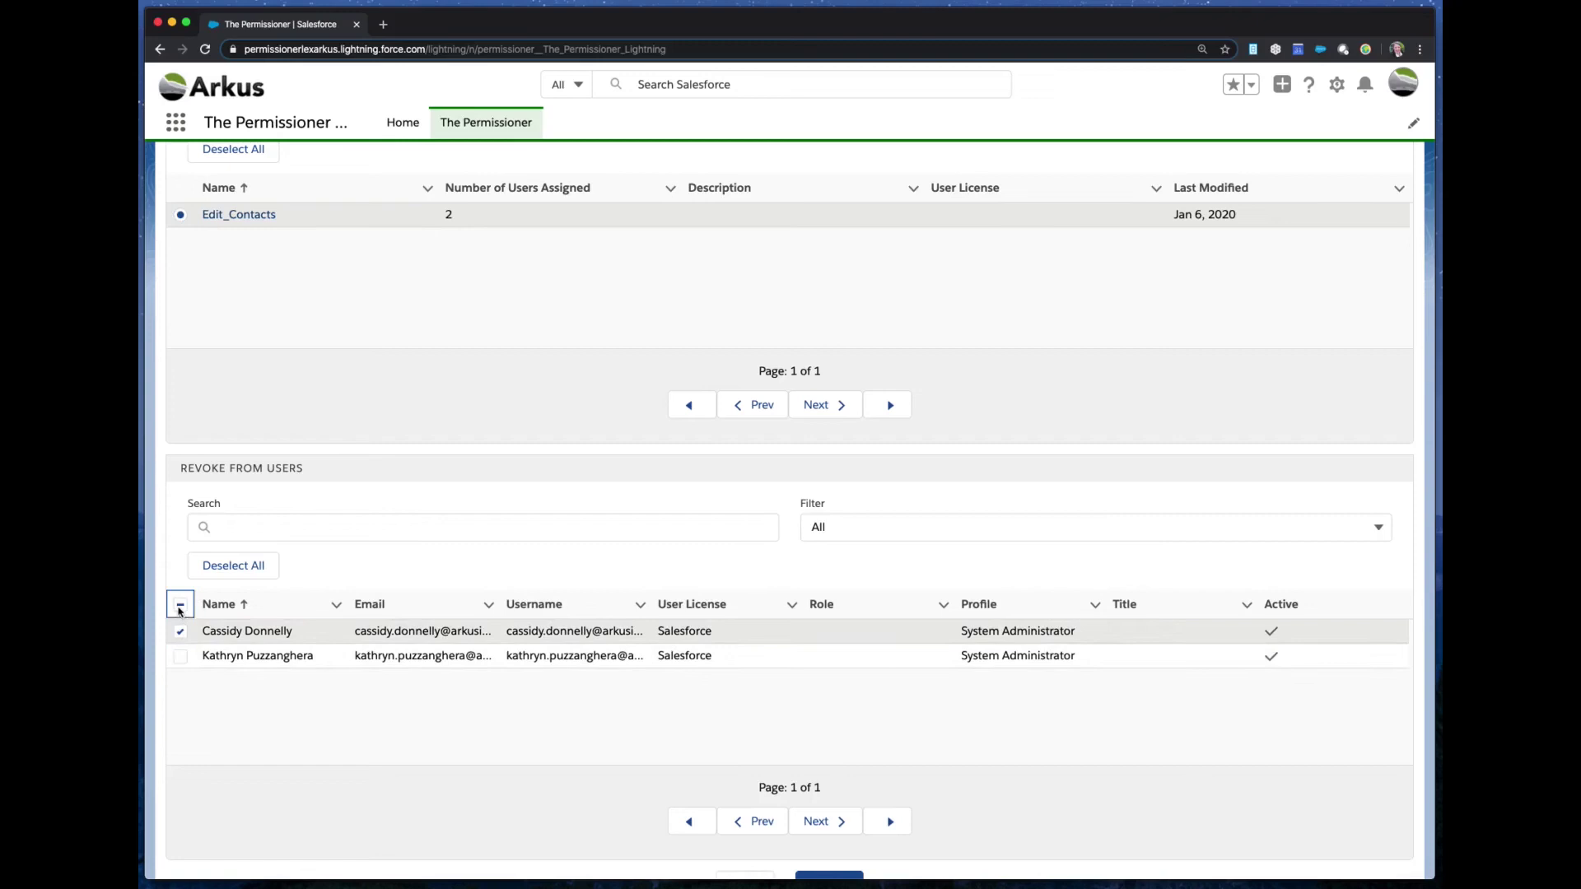
left_click(181, 607)
left_click(238, 730)
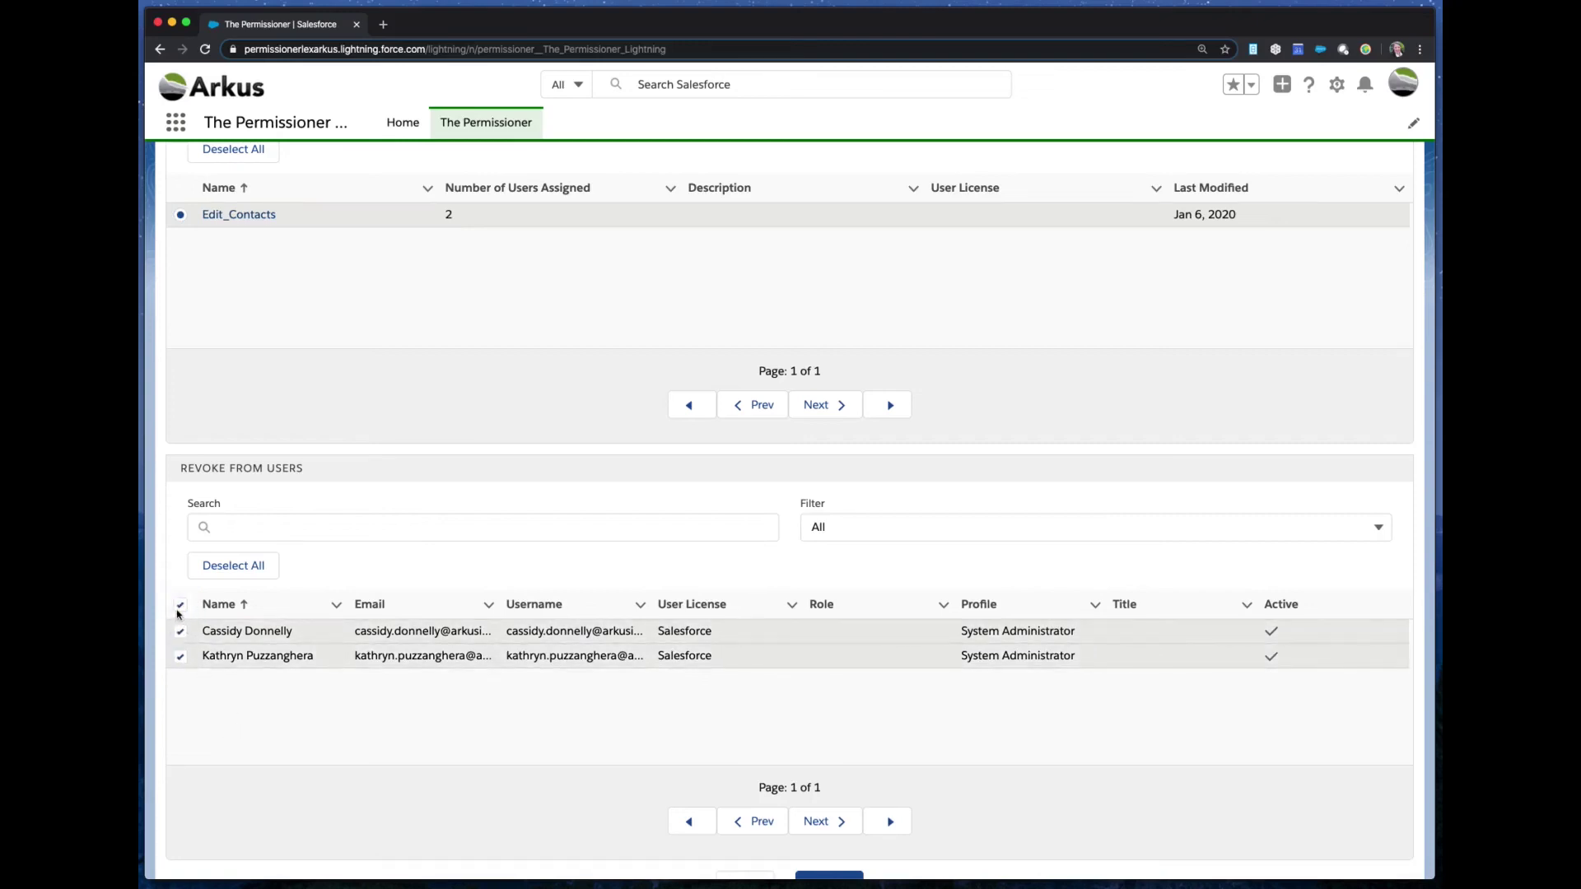
left_click(180, 608)
left_click(179, 608)
left_click(215, 699)
left_click(180, 607)
left_click(179, 634)
left_click(181, 661)
left_click(367, 734)
scroll(570, 700, "down", 1)
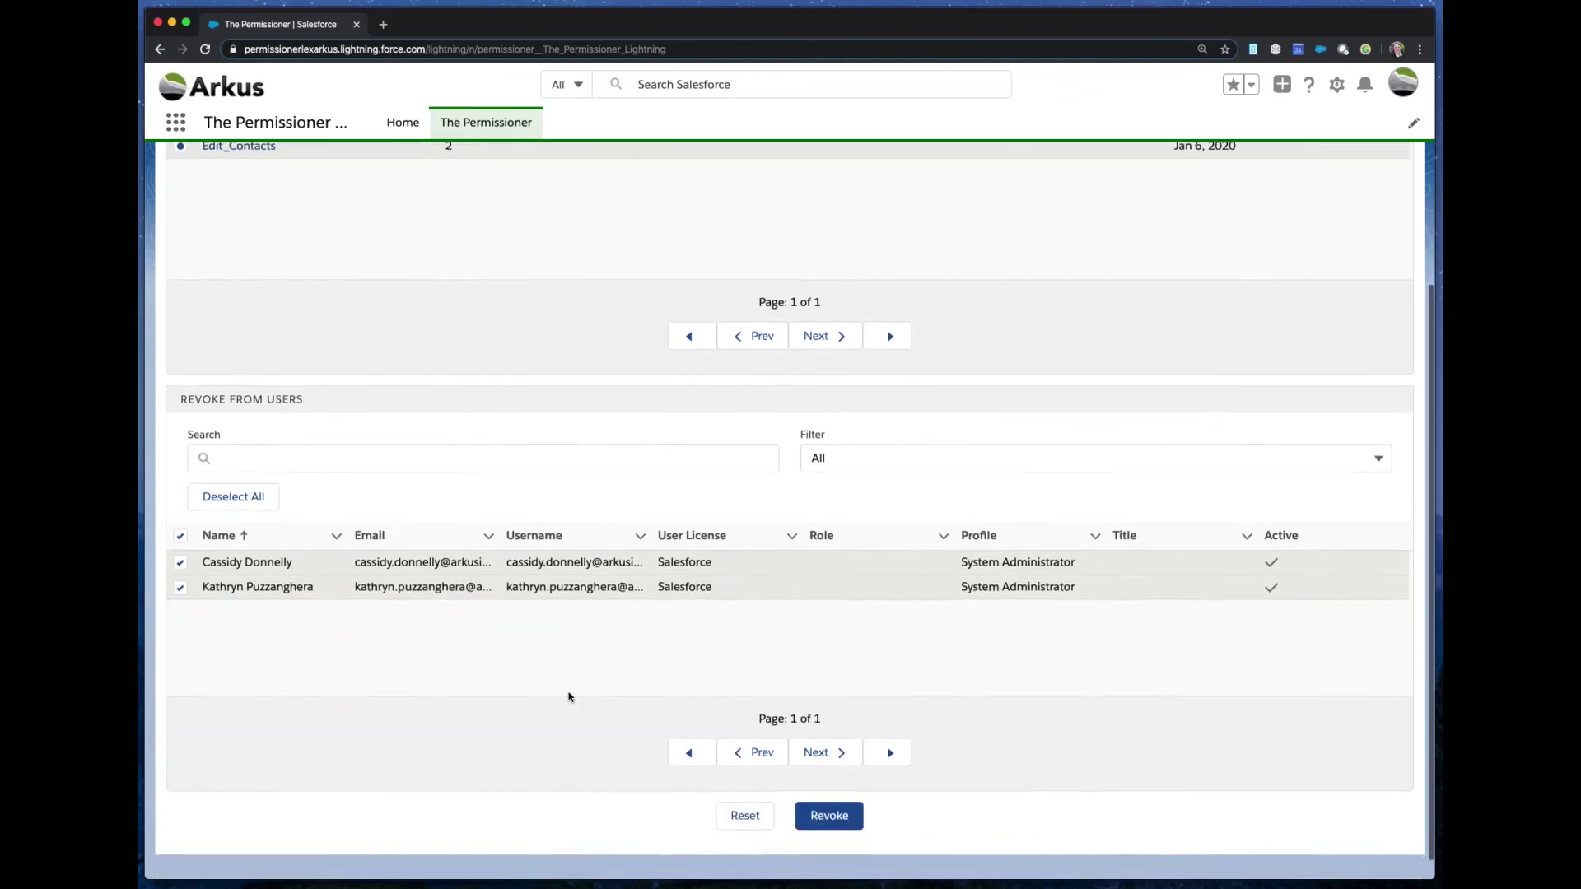
left_click(848, 818)
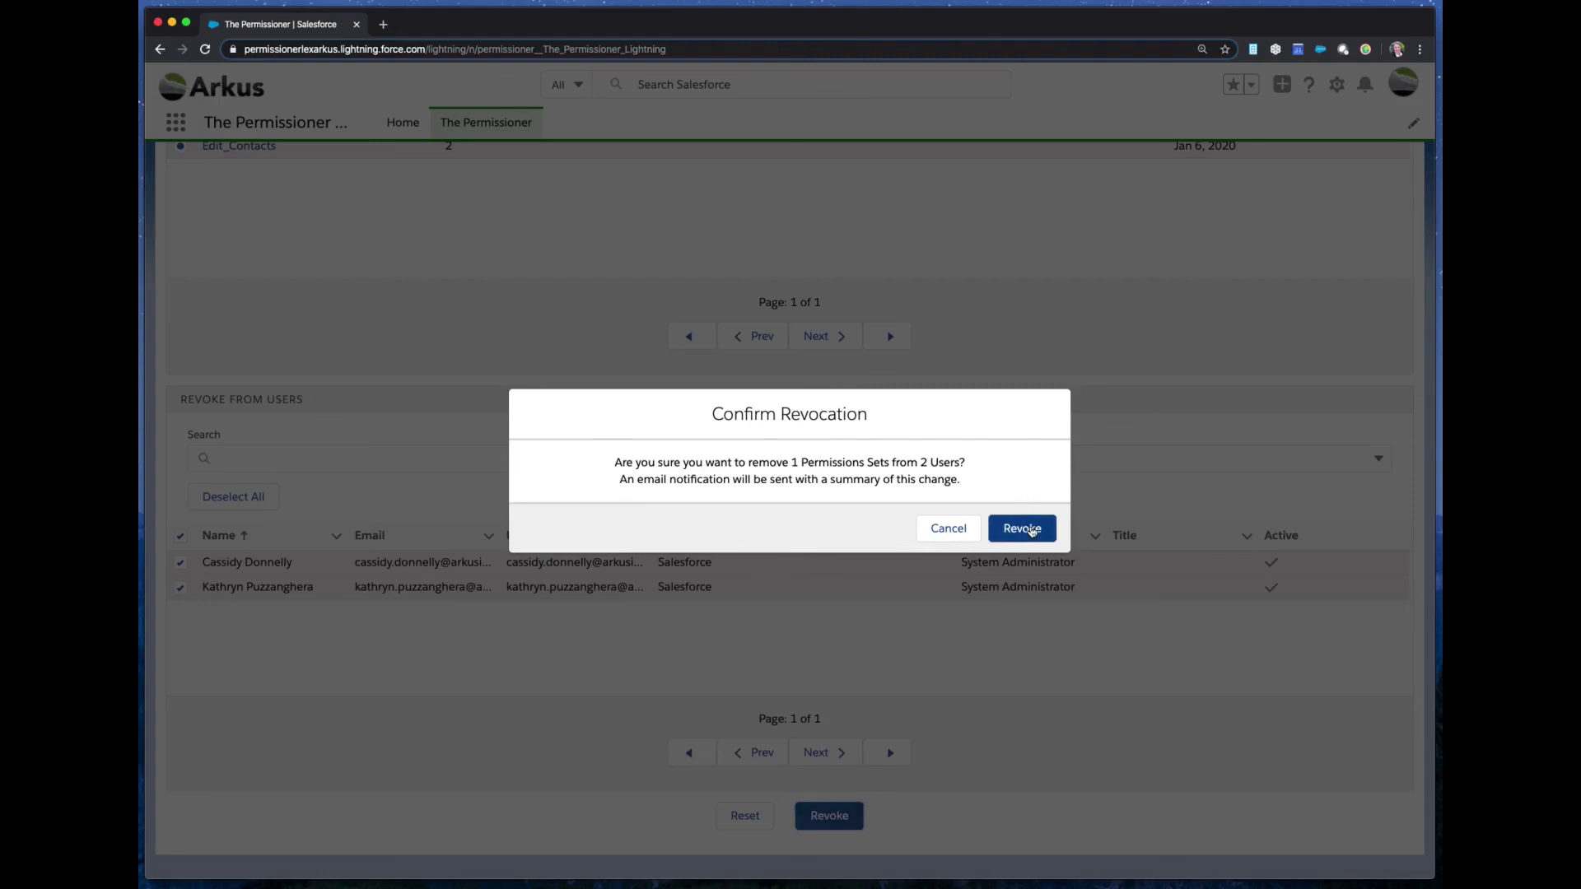
left_click(1032, 532)
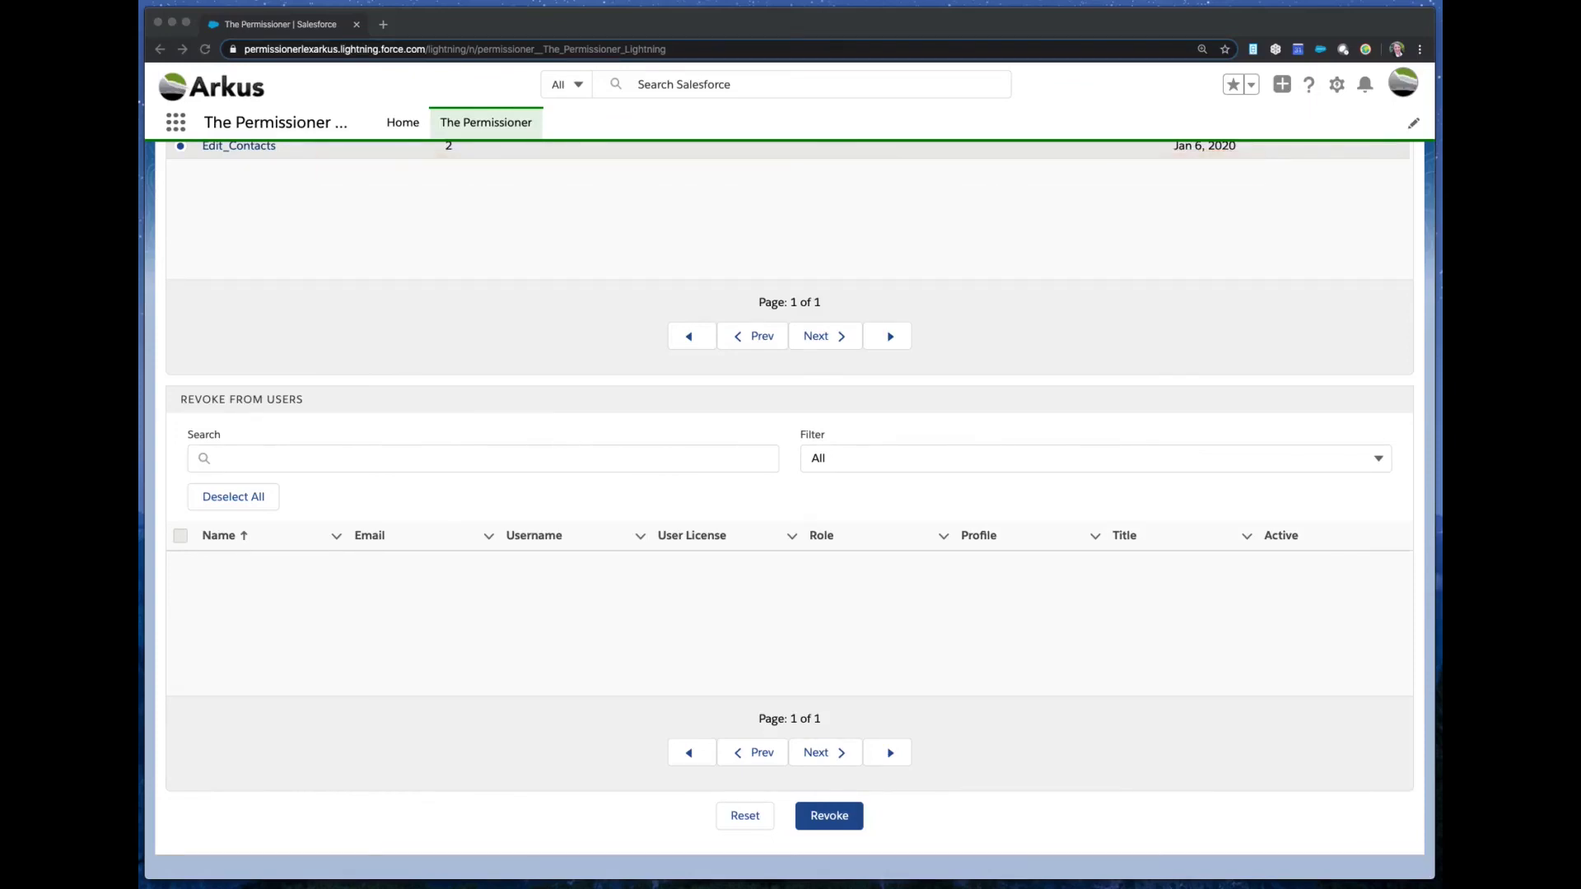
Bring the Gmail window forward to check the Permission Sets Revocation email and move it away again.
left_click_drag(1153, 609, 397, 114)
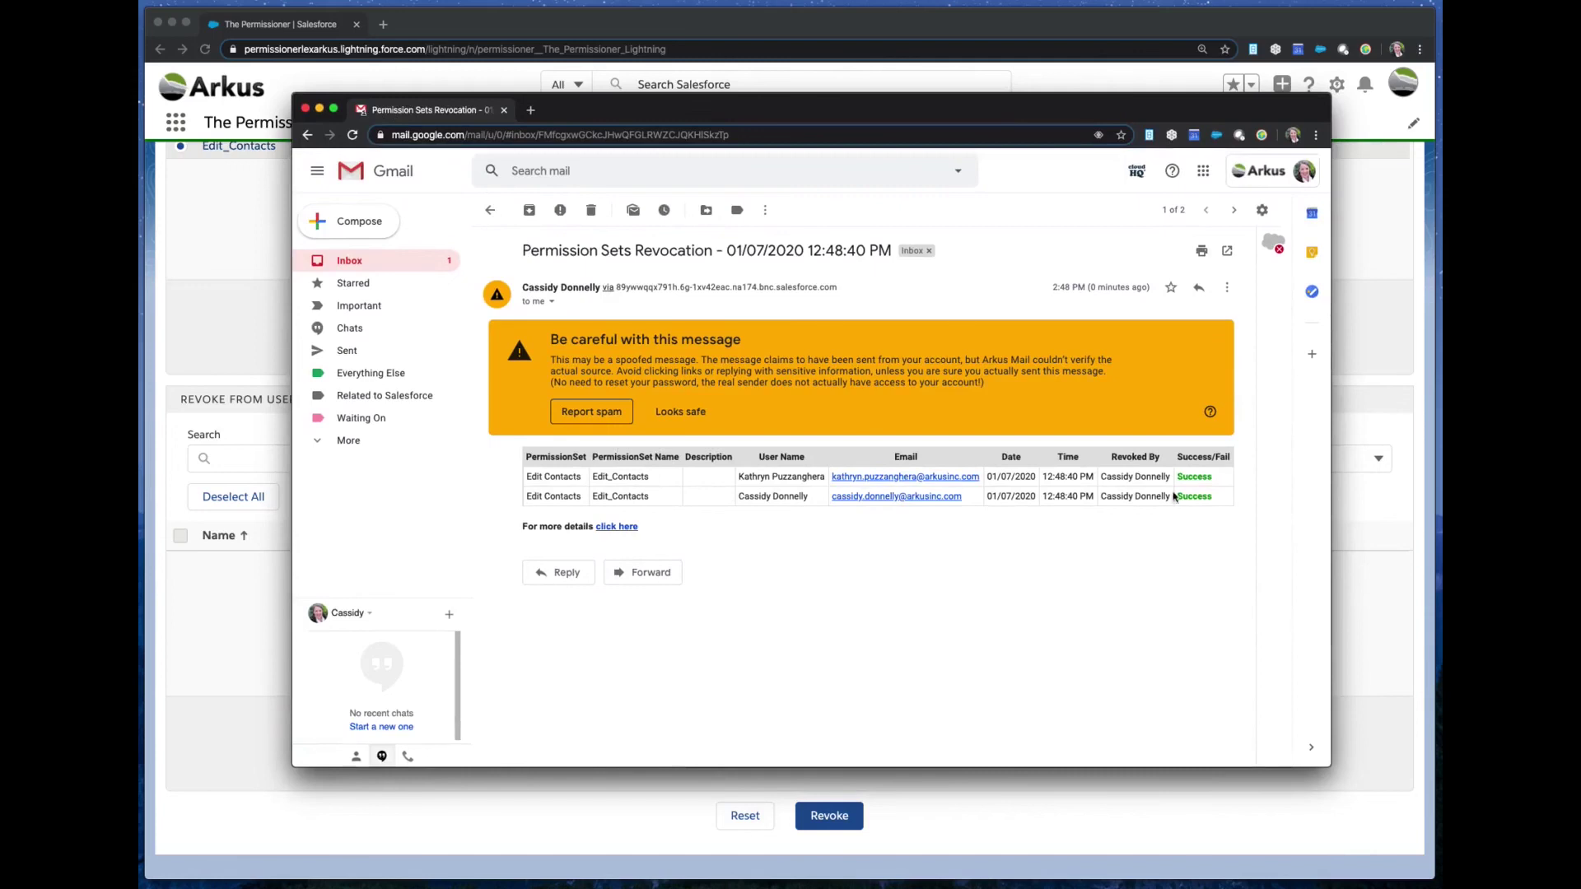
left_click_drag(900, 113, 1580, 90)
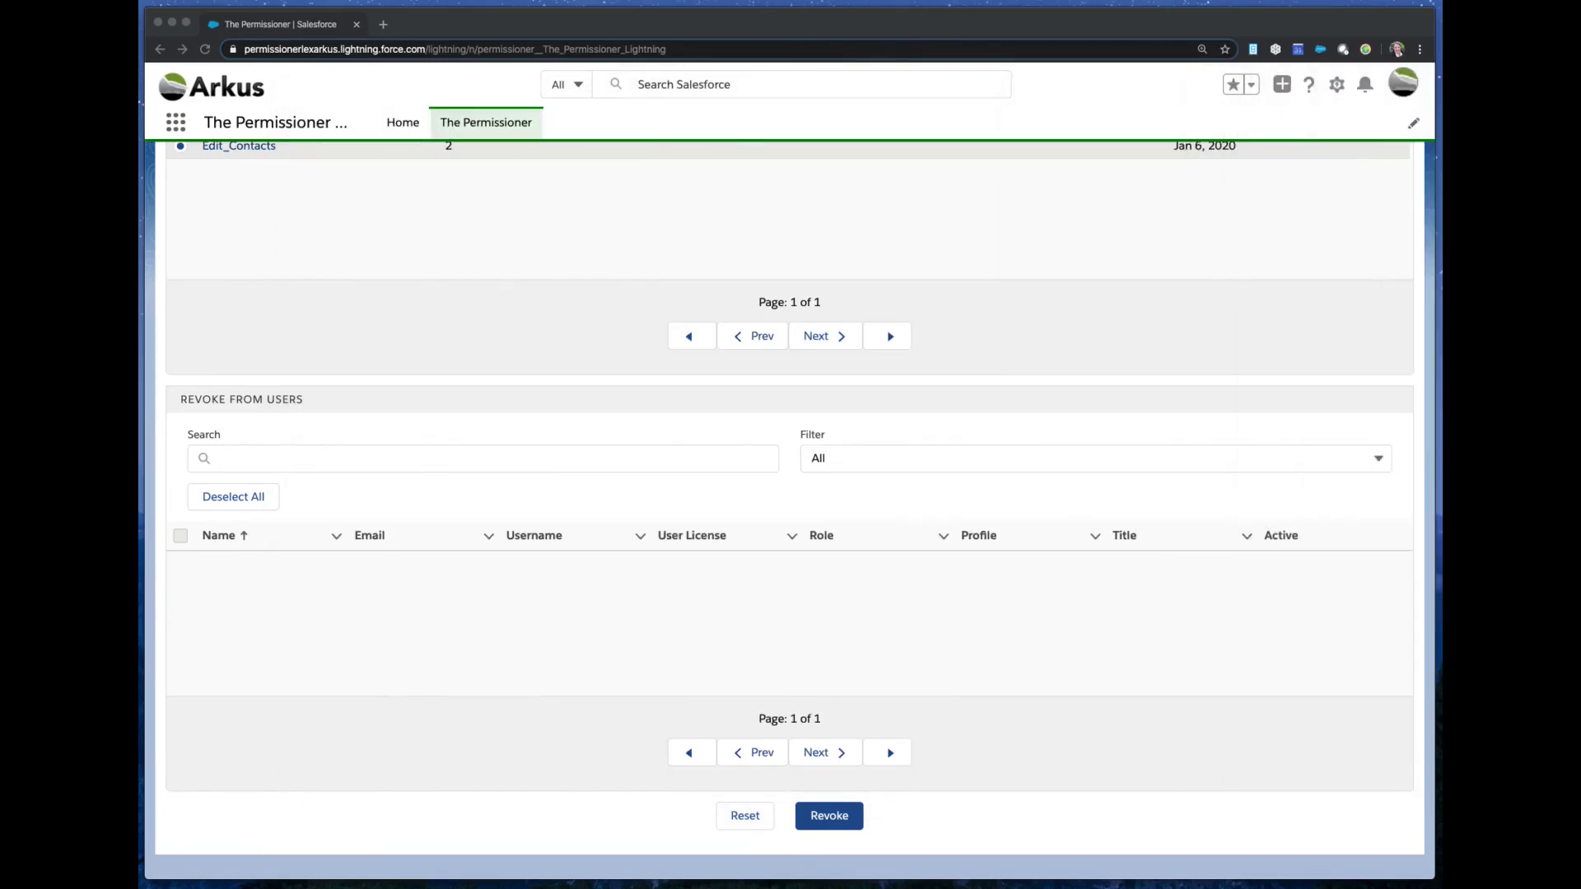